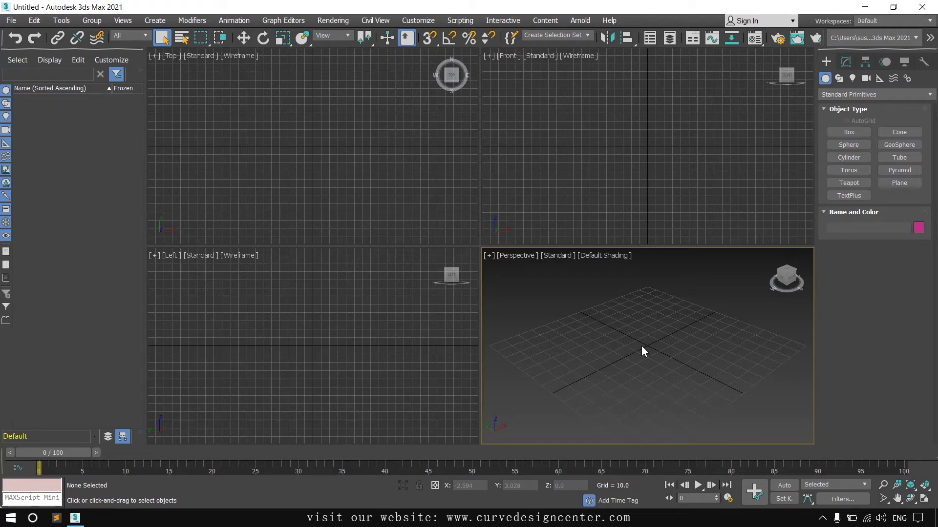
Activate the Line tool from the Splines list in the Shapes category.
{"action": "left_click", "coordinate": [839, 78]}
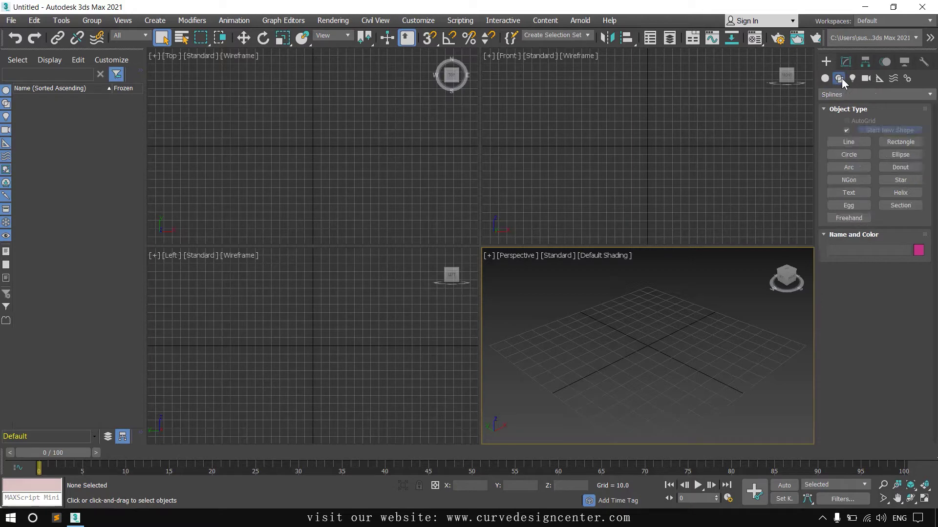
{"action": "left_click", "coordinate": [851, 145]}
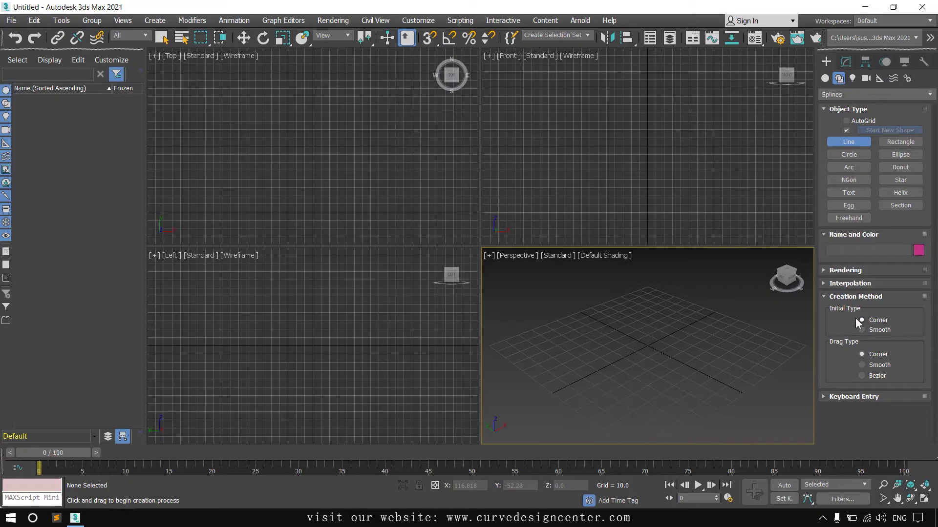
Draw Line001 as a five-point zigzag corner line in the Top view.
{"action": "left_click", "coordinate": [203, 109]}
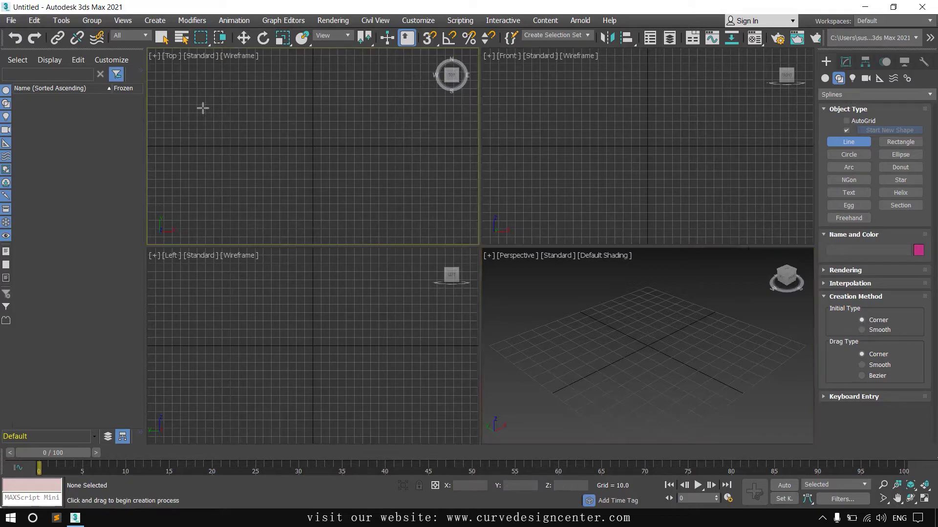
{"action": "left_click", "coordinate": [329, 121]}
{"action": "left_click", "coordinate": [340, 198]}
{"action": "left_click", "coordinate": [409, 171]}
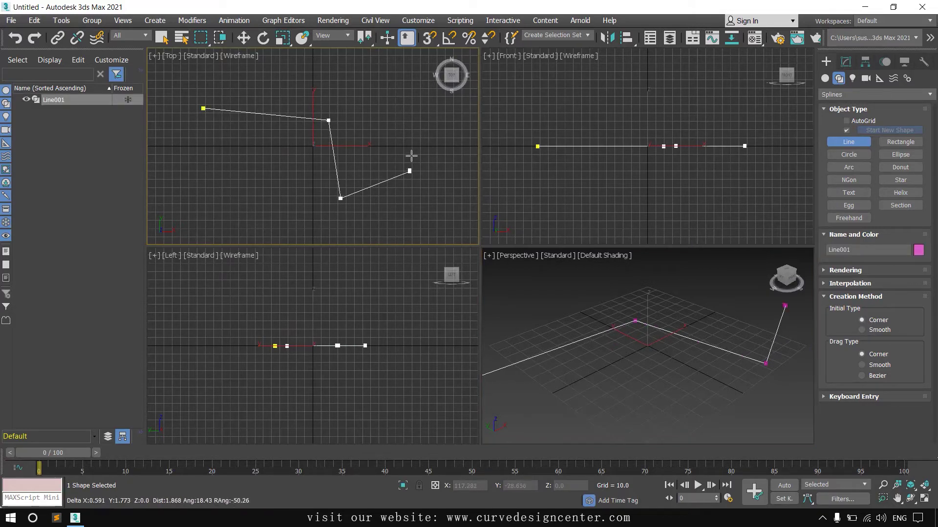
{"action": "left_click", "coordinate": [405, 111]}
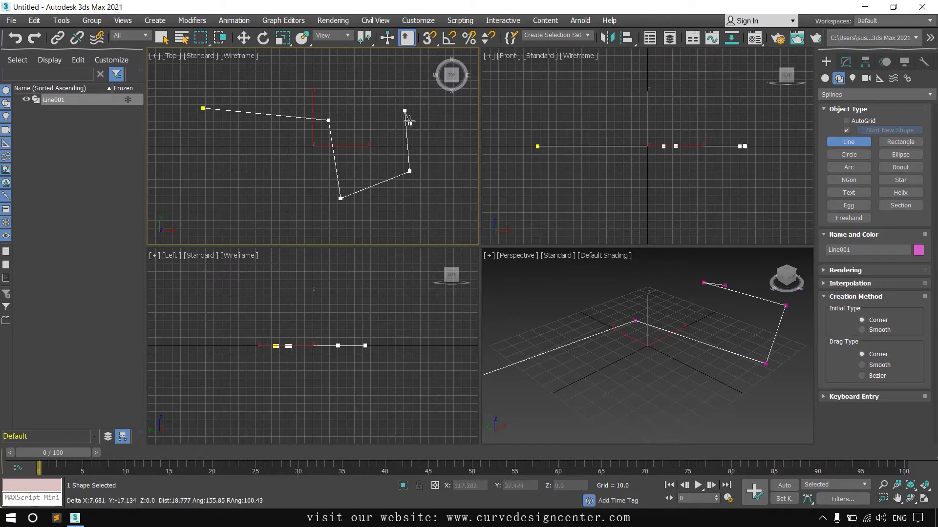
{"action": "right_click", "coordinate": [408, 120]}
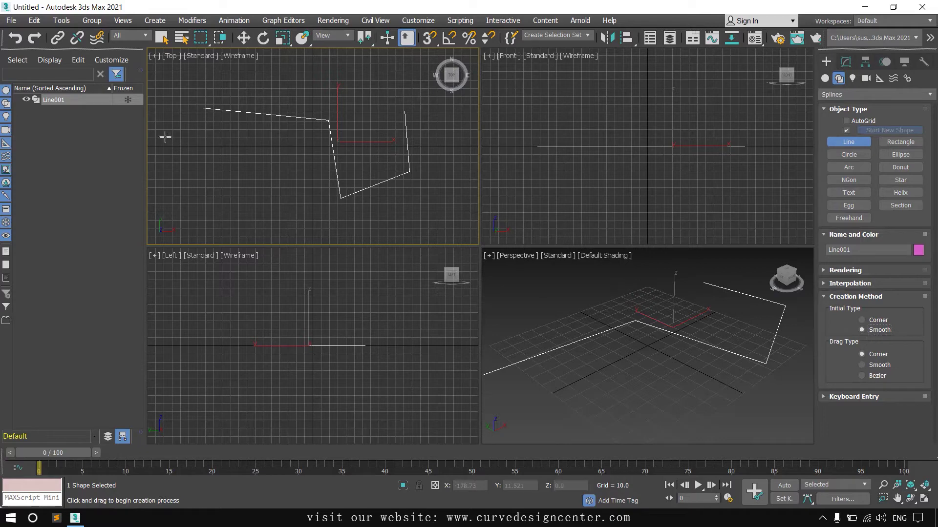
Draw Line002 as an eight-point smooth curving line, then exit the Line tool.
{"action": "left_click", "coordinate": [183, 151]}
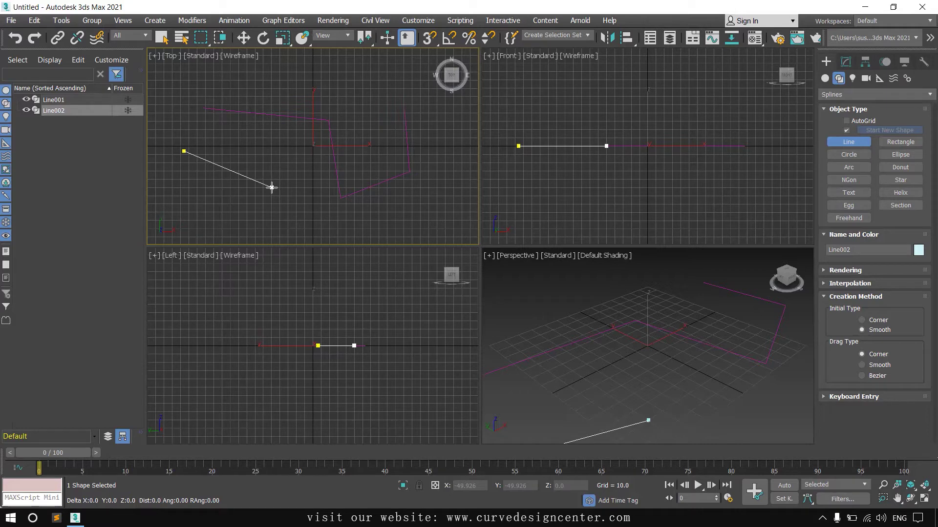
{"action": "left_click", "coordinate": [271, 187]}
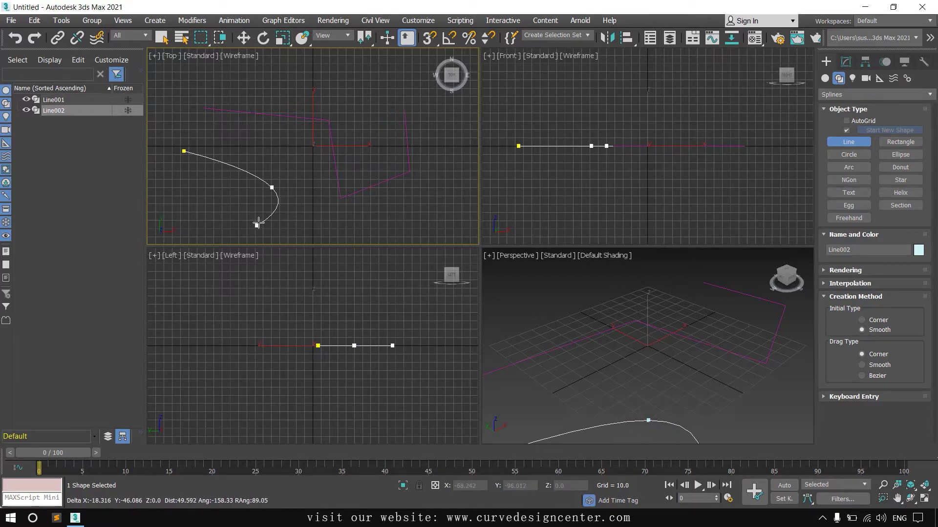
{"action": "left_click", "coordinate": [201, 222]}
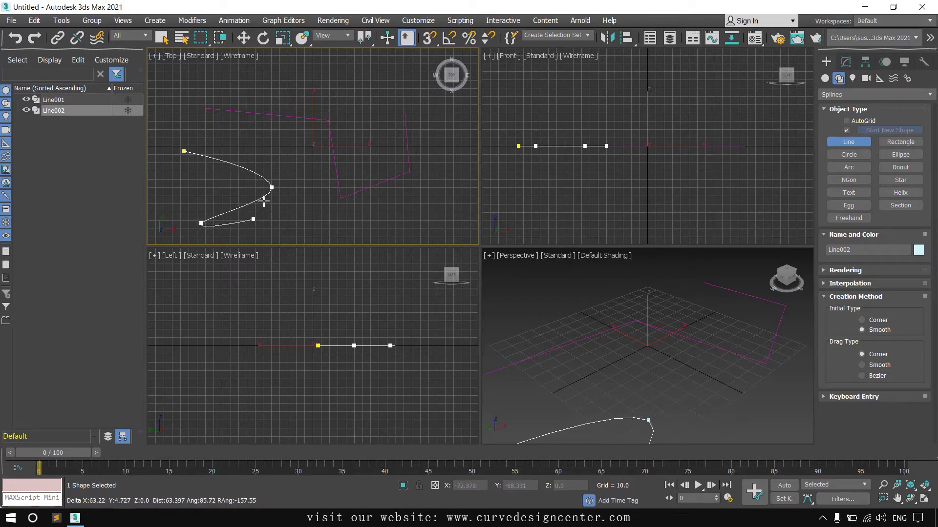
{"action": "left_click", "coordinate": [307, 228]}
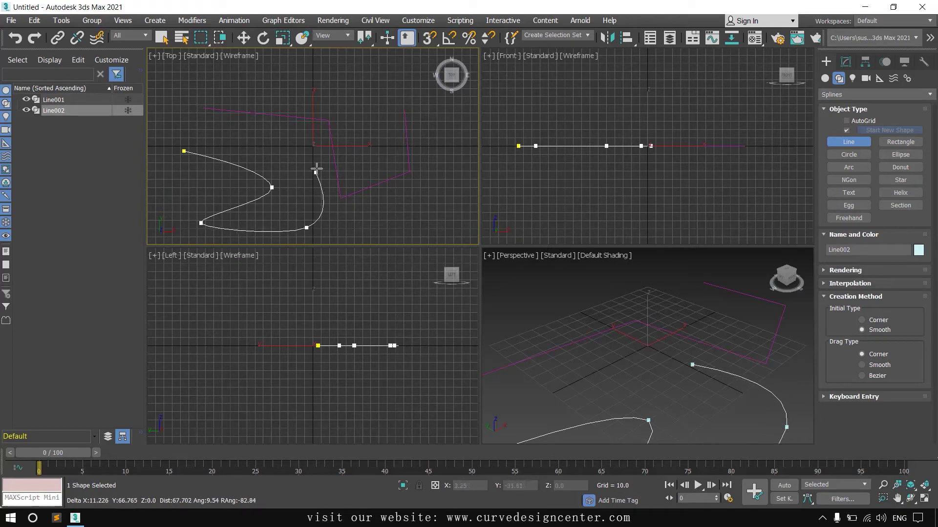
{"action": "left_click", "coordinate": [319, 198]}
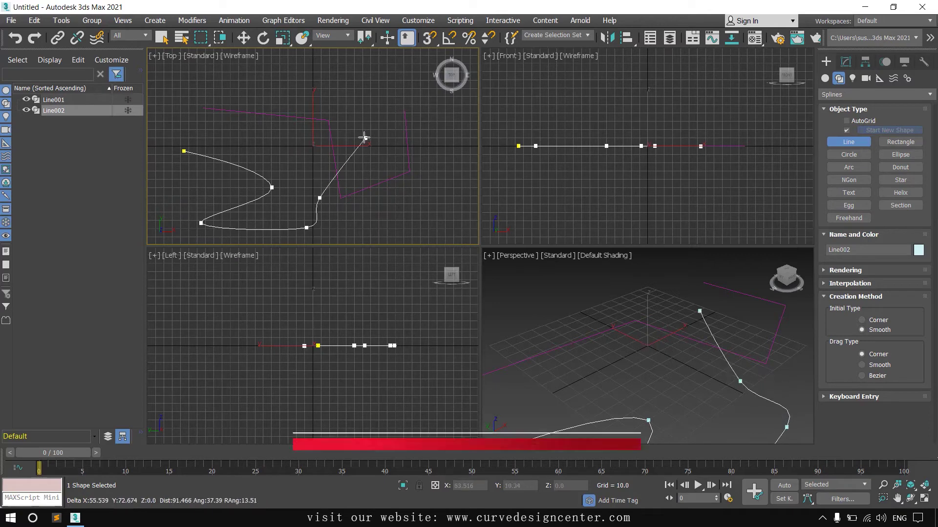
{"action": "left_click", "coordinate": [319, 138]}
{"action": "left_click", "coordinate": [384, 142]}
{"action": "left_click", "coordinate": [389, 98]}
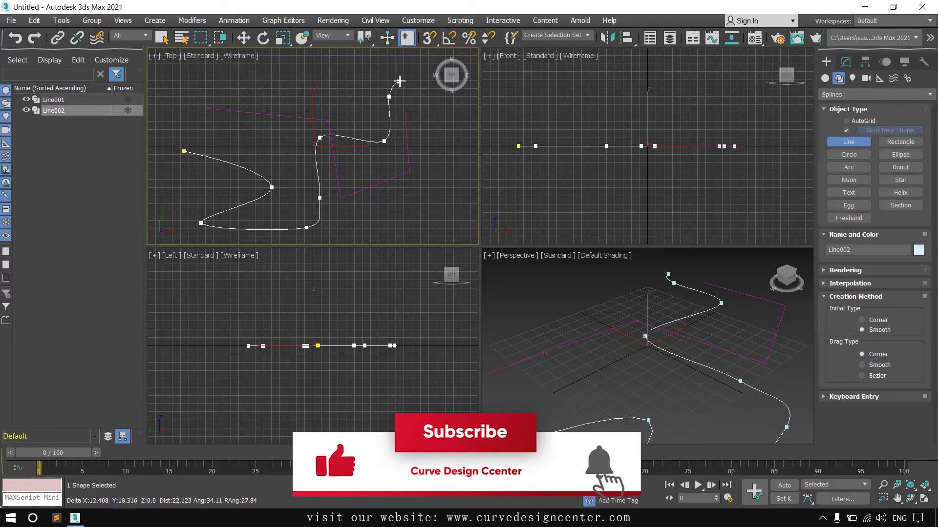
{"action": "right_click", "coordinate": [393, 88]}
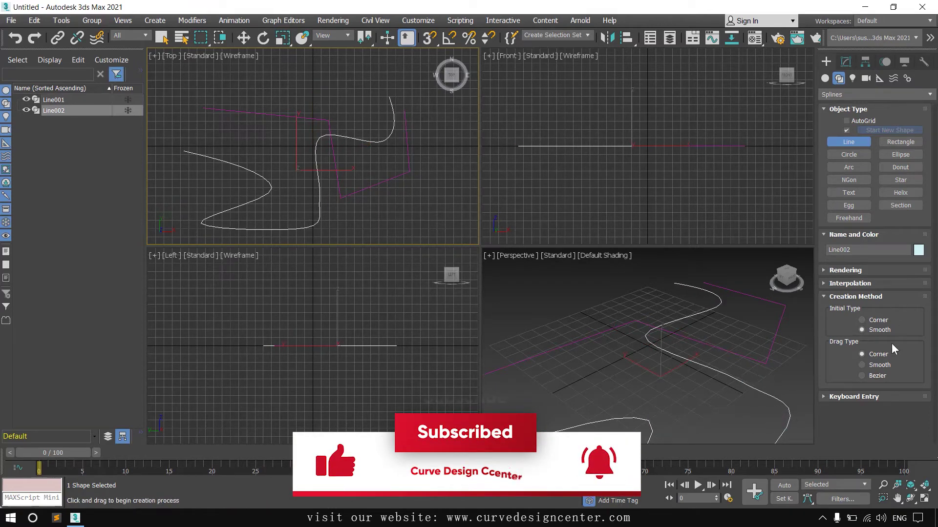
{"action": "right_click", "coordinate": [370, 150]}
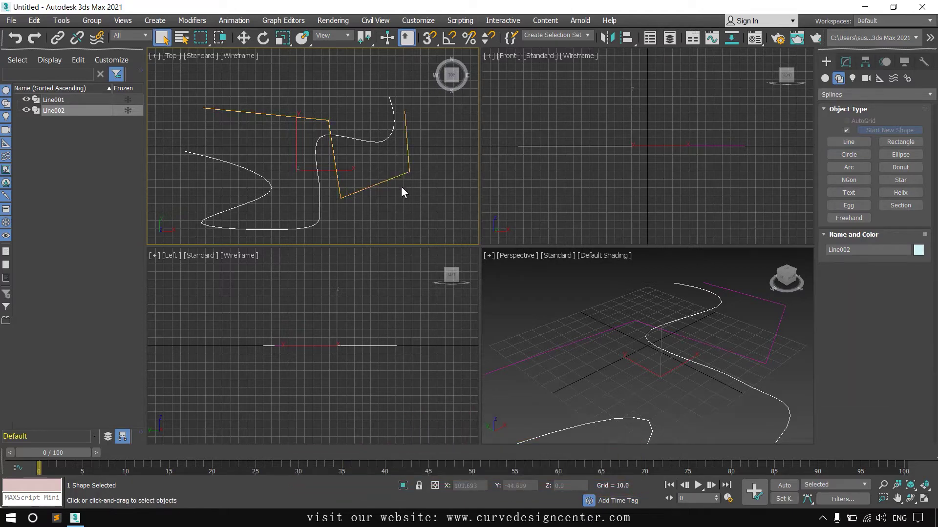
Delete both lines and draw a fresh five-point zigzag corner line in Top.
{"action": "key", "text": "ctrl+a"}
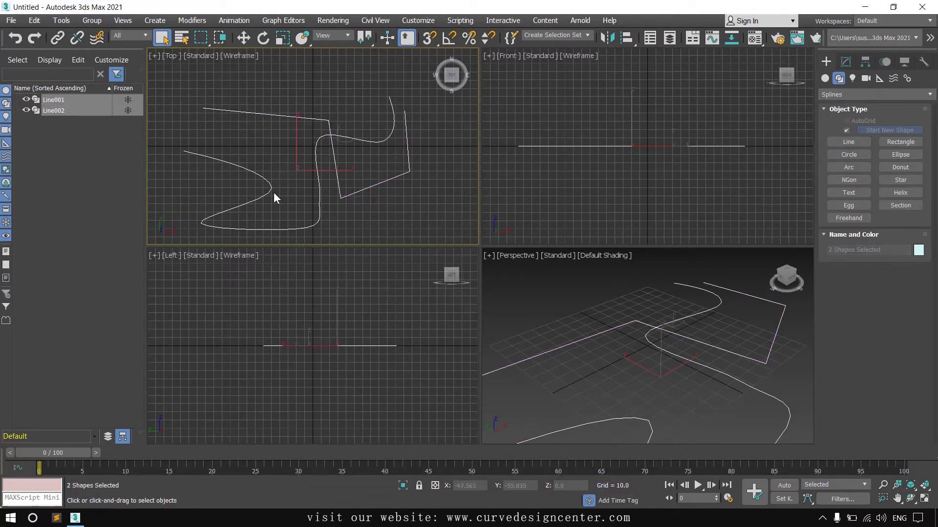
{"action": "key", "text": "Delete"}
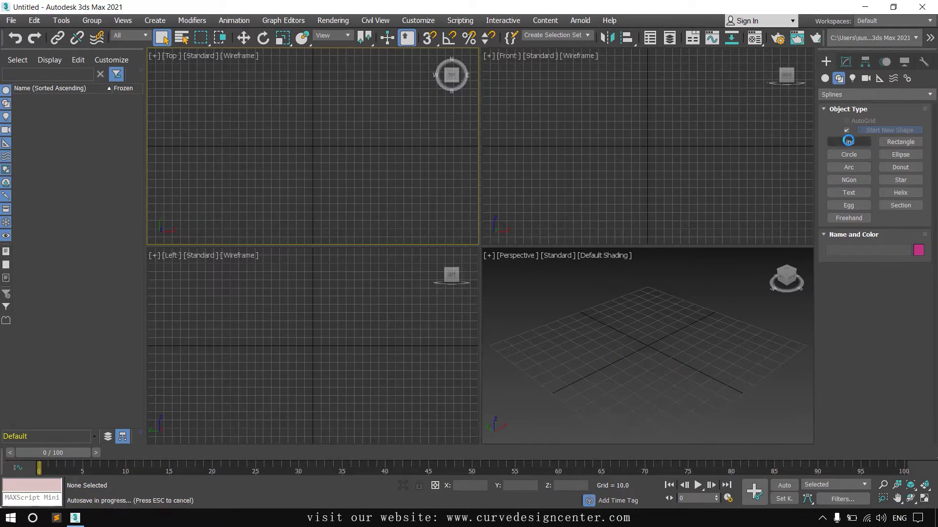
{"action": "left_click", "coordinate": [848, 142]}
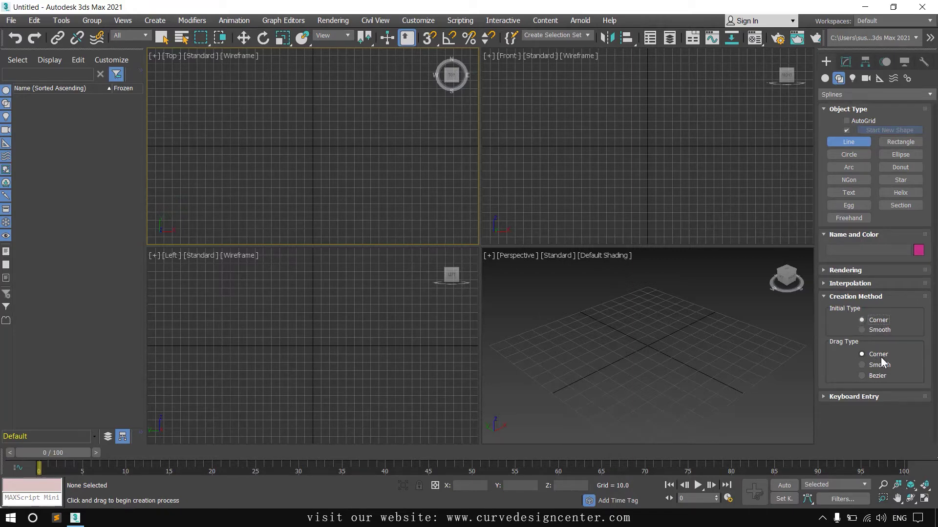
{"action": "left_click", "coordinate": [198, 93]}
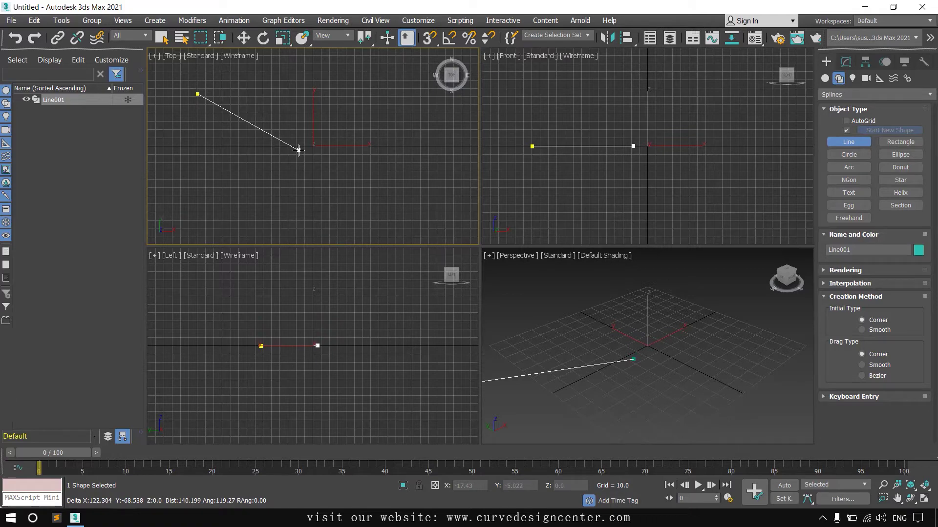
{"action": "left_click", "coordinate": [299, 151]}
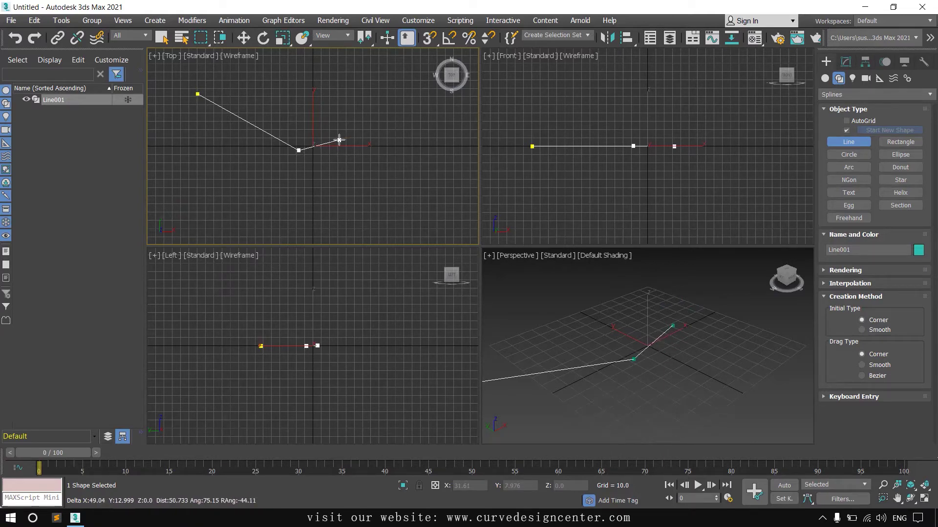
{"action": "left_click", "coordinate": [386, 92]}
{"action": "left_click", "coordinate": [424, 158]}
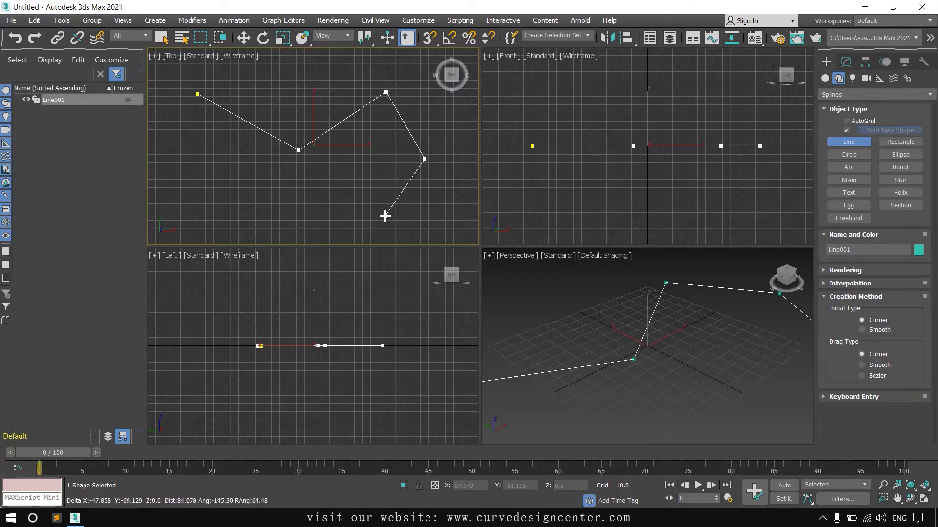
{"action": "left_click", "coordinate": [374, 207]}
{"action": "right_click", "coordinate": [288, 200]}
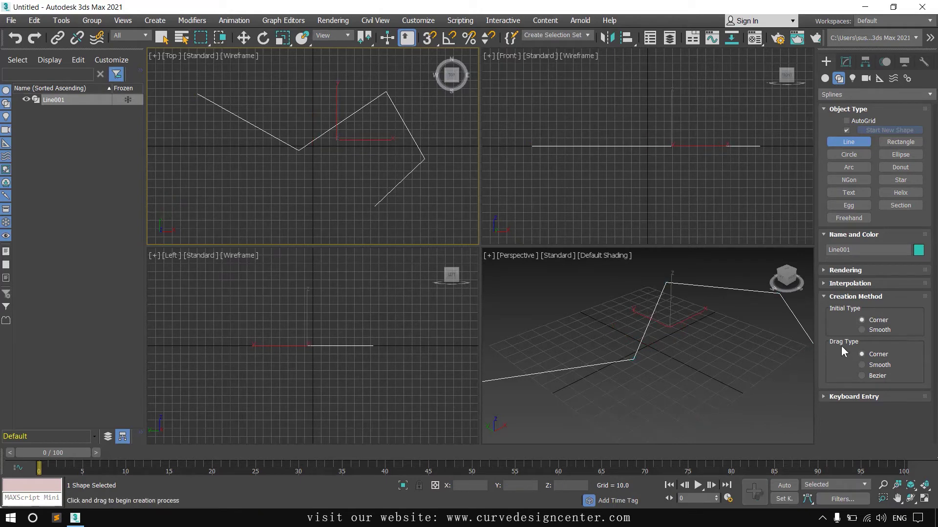
With Smooth drag type, draw Line002 as an S-shaped curve, removing misplaced points.
{"action": "left_click", "coordinate": [879, 365]}
{"action": "middle_click_drag", "start_coordinate": [325, 178], "coordinate": [342, 160]}
{"action": "left_click", "coordinate": [188, 118]}
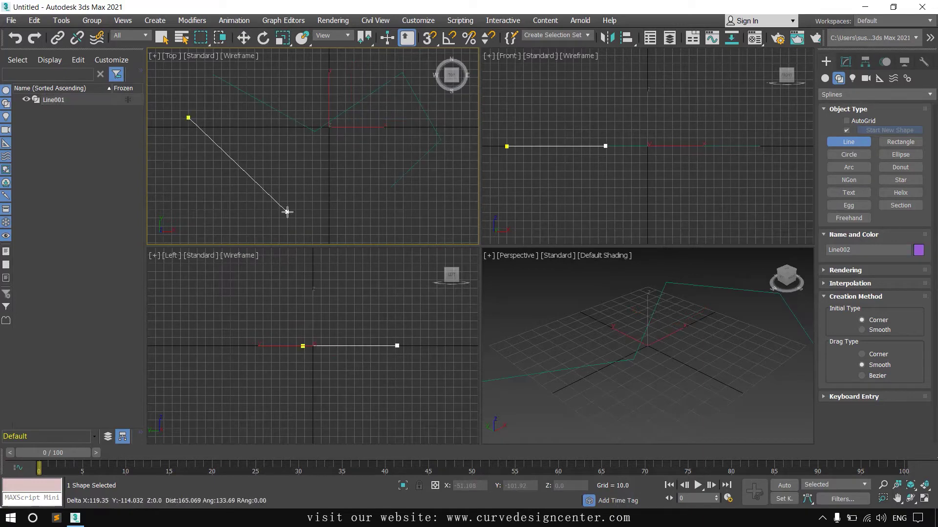
{"action": "left_click", "coordinate": [280, 194]}
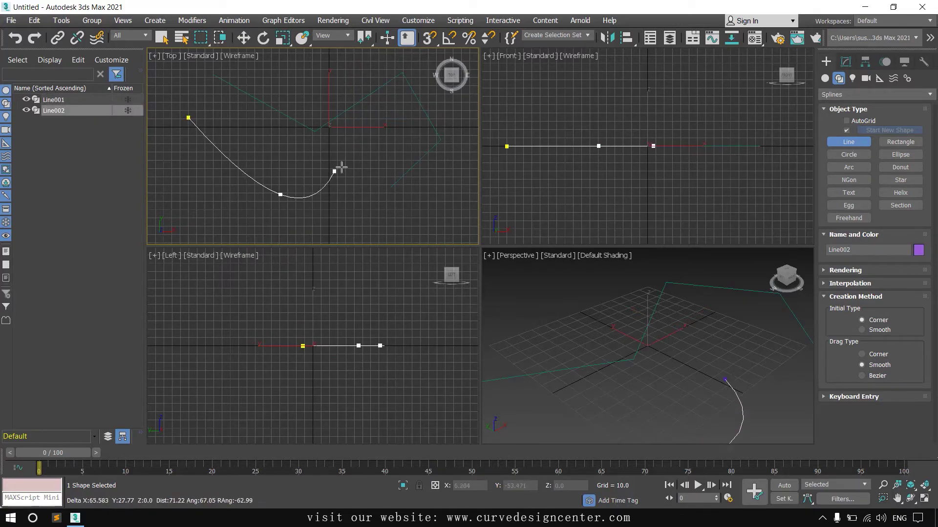
{"action": "left_click", "coordinate": [361, 148]}
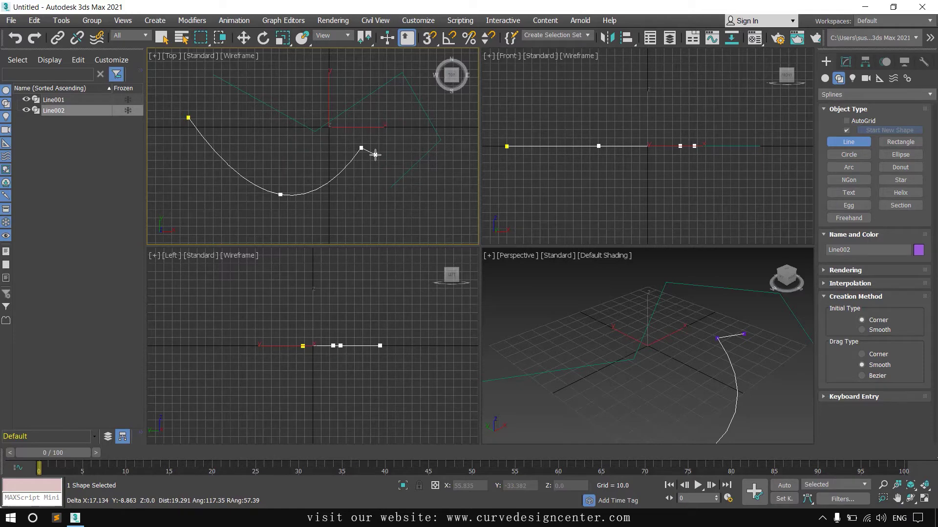
{"action": "key", "text": "BackSpace"}
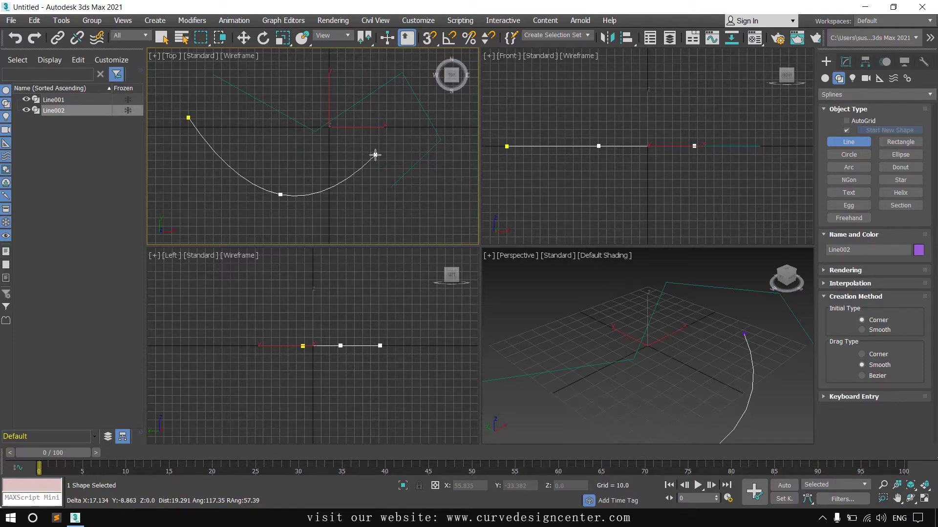
{"action": "left_click", "coordinate": [351, 142]}
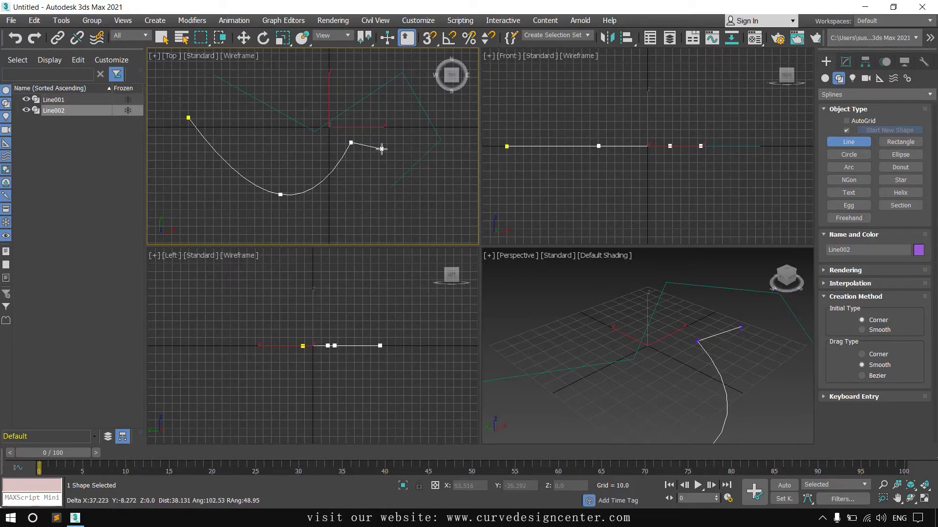
{"action": "key", "text": "BackSpace"}
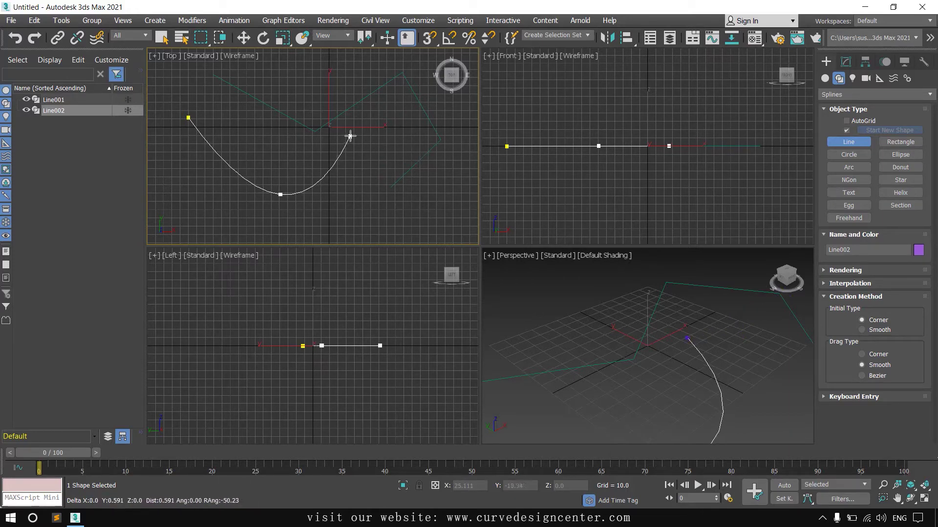
{"action": "left_click", "coordinate": [349, 137]}
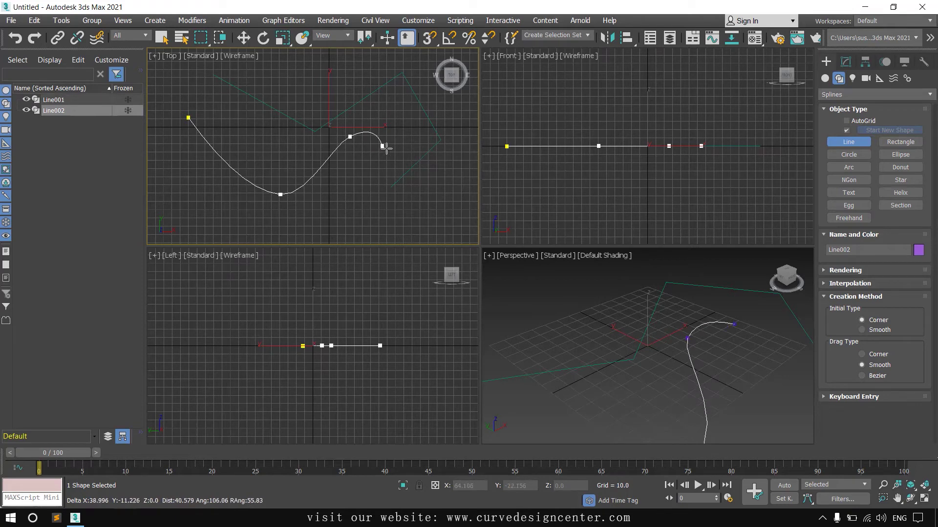
{"action": "left_click", "coordinate": [409, 177]}
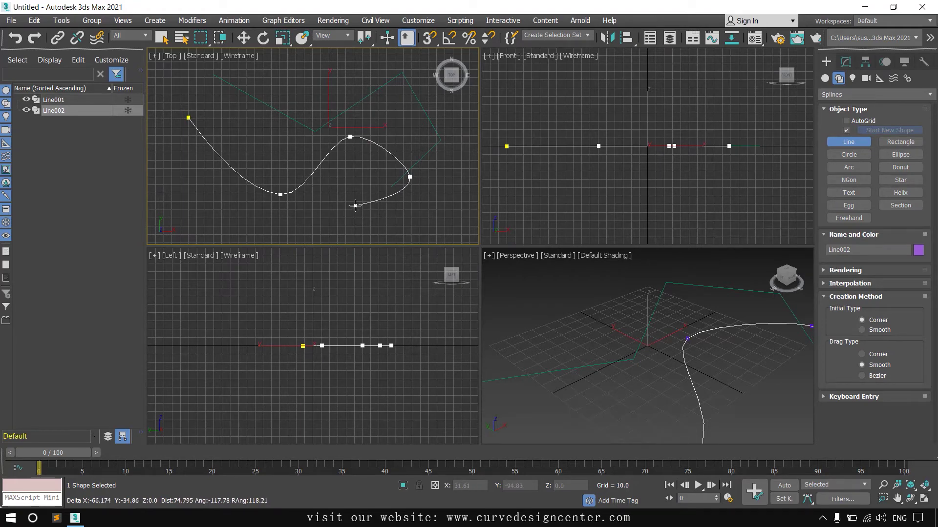
{"action": "right_click", "coordinate": [356, 205]}
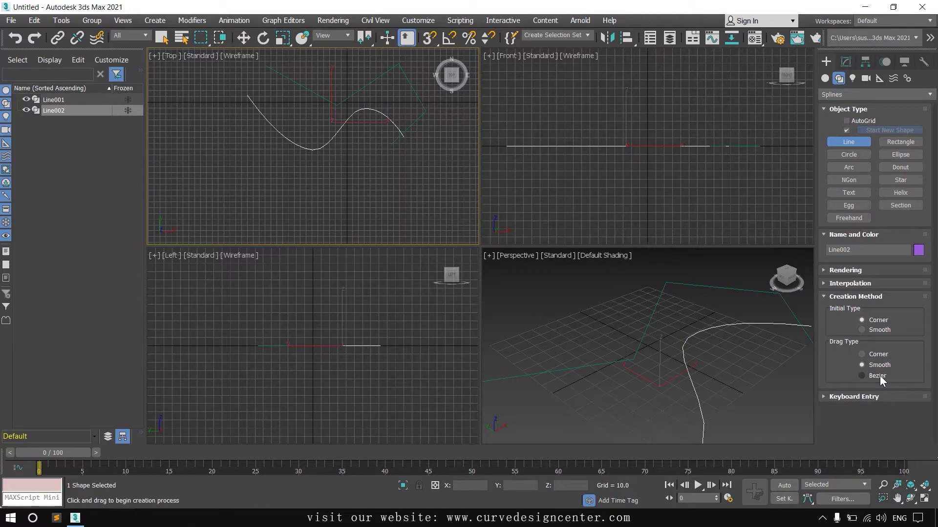
With Bezier drag type, draw Line003 as a four-vertex looping curve.
{"action": "left_click", "coordinate": [877, 375]}
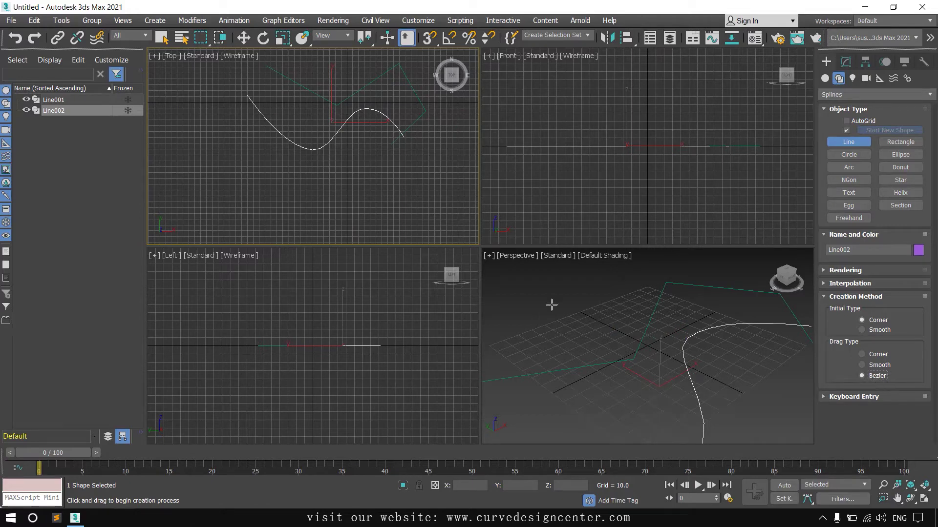
{"action": "left_click", "coordinate": [209, 128]}
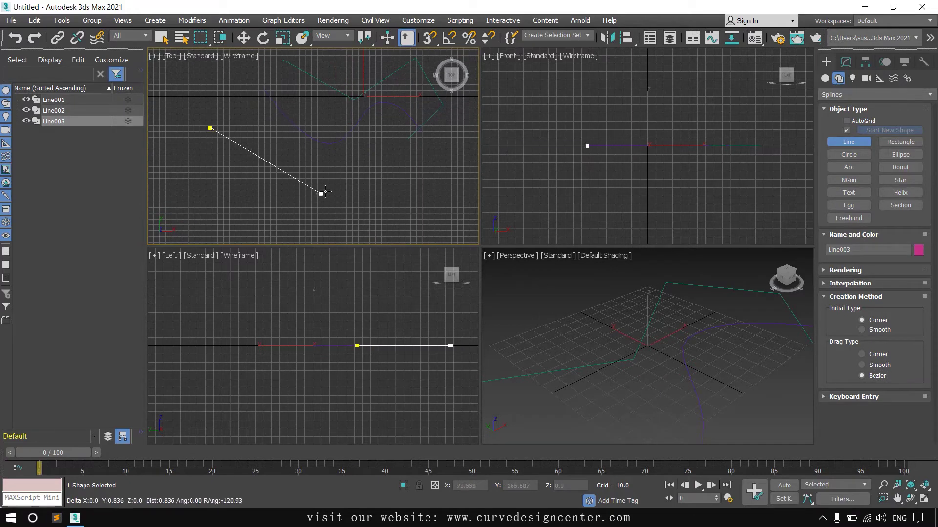
{"action": "left_click_drag", "start_coordinate": [321, 193], "coordinate": [427, 183]}
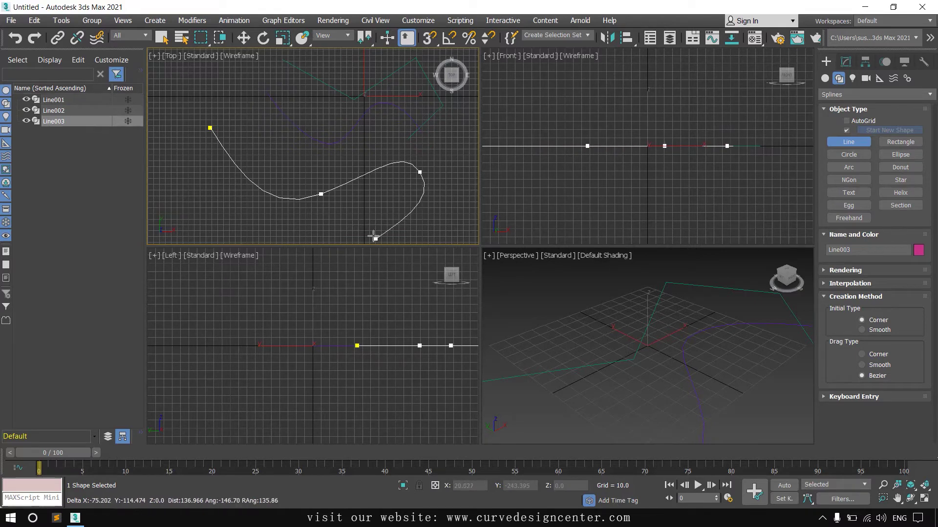
{"action": "left_click_drag", "start_coordinate": [380, 220], "coordinate": [342, 210]}
{"action": "left_click", "coordinate": [301, 229]}
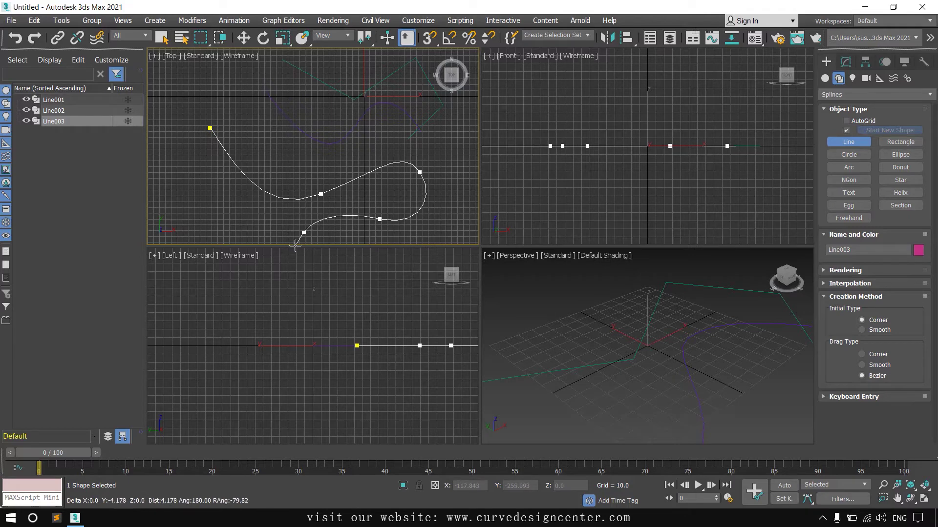
{"action": "right_click", "coordinate": [386, 210]}
Maximize the Top view and select Line002 in the Modify panel.
{"action": "right_click", "coordinate": [367, 190]}
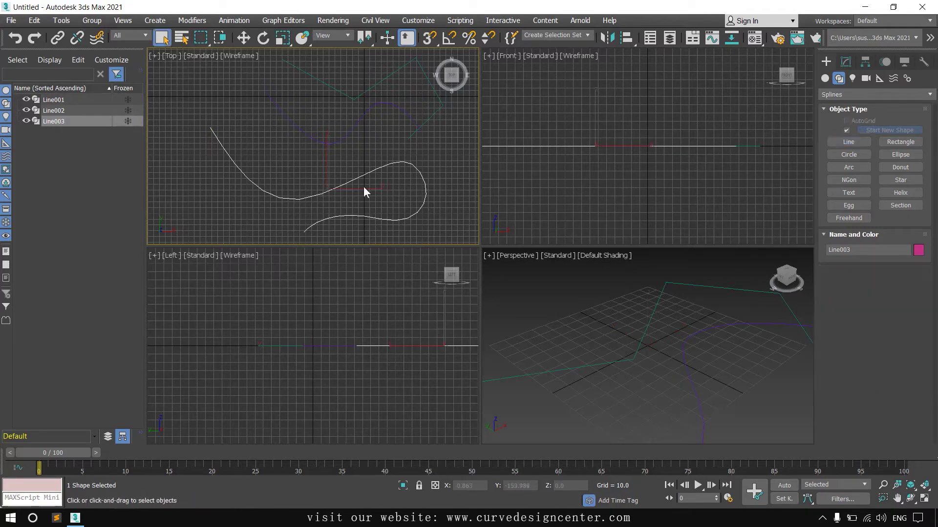
{"action": "middle_click_drag", "start_coordinate": [365, 190], "coordinate": [333, 184]}
{"action": "key", "text": "alt+w"}
{"action": "left_click_drag", "start_coordinate": [477, 210], "coordinate": [509, 257]}
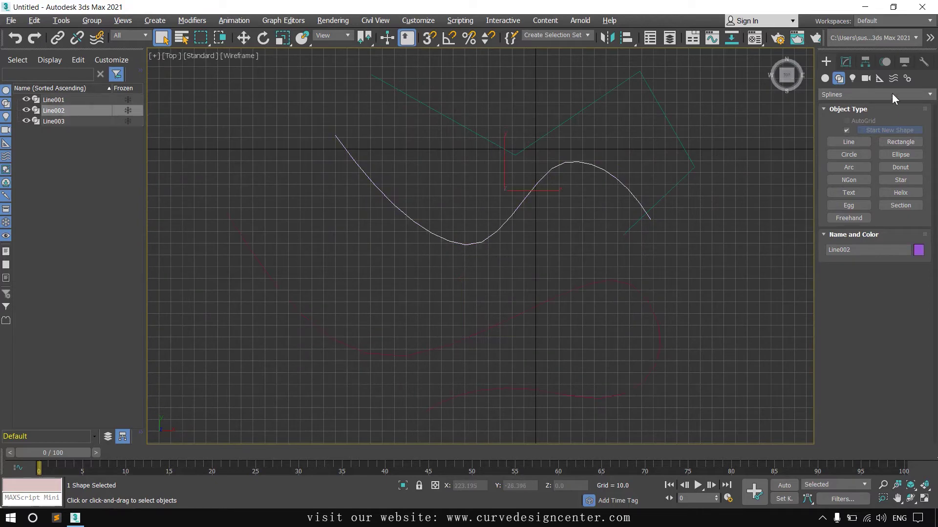
{"action": "left_click", "coordinate": [847, 61]}
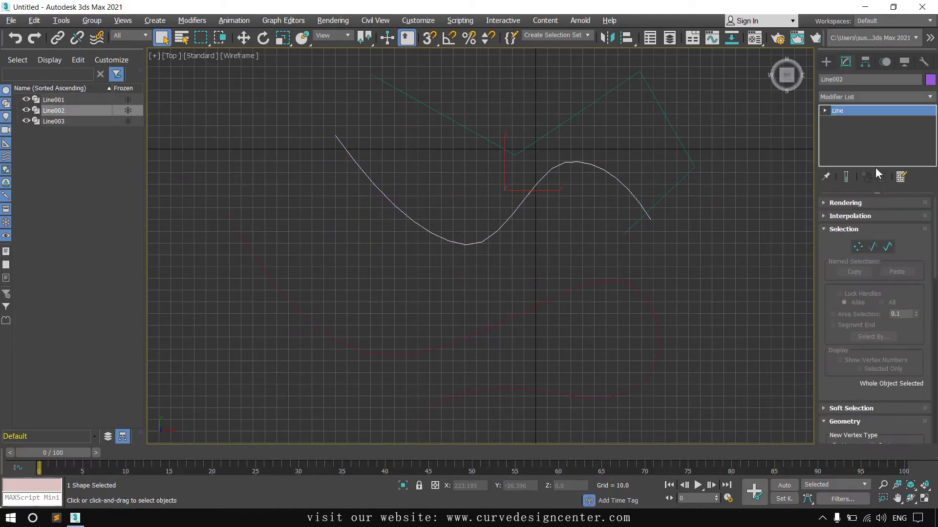
Enter Line002's Vertex level and select its right end, top and bottom vertices.
{"action": "left_click", "coordinate": [860, 248]}
{"action": "left_click", "coordinate": [834, 110]}
{"action": "left_click", "coordinate": [825, 111]}
{"action": "left_click", "coordinate": [845, 121]}
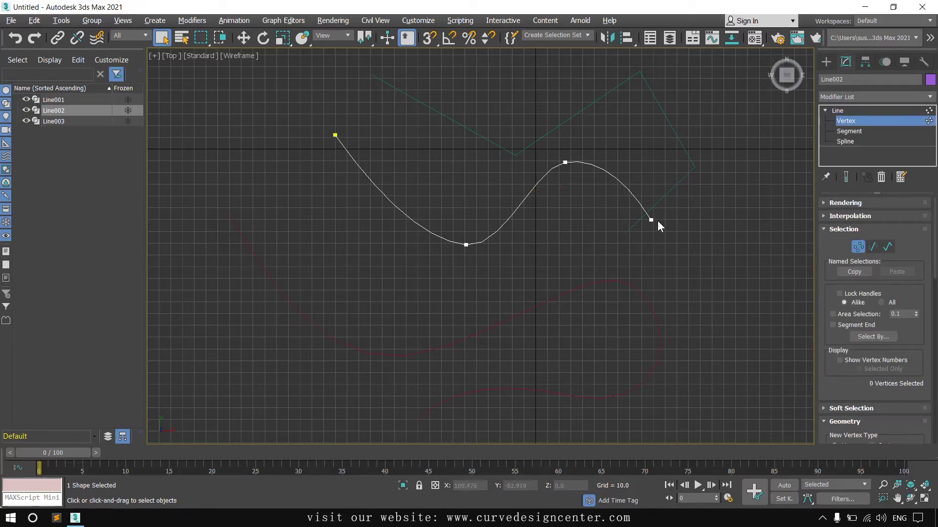
{"action": "left_click_drag", "start_coordinate": [630, 211], "coordinate": [658, 221]}
{"action": "left_click_drag", "start_coordinate": [577, 175], "coordinate": [578, 176]}
{"action": "left_click", "coordinate": [466, 245]}
Select a middle segment and the whole spline, then return to vertices and exit sub-object mode.
{"action": "left_click", "coordinate": [849, 131]}
{"action": "left_click_drag", "start_coordinate": [478, 199], "coordinate": [534, 230]}
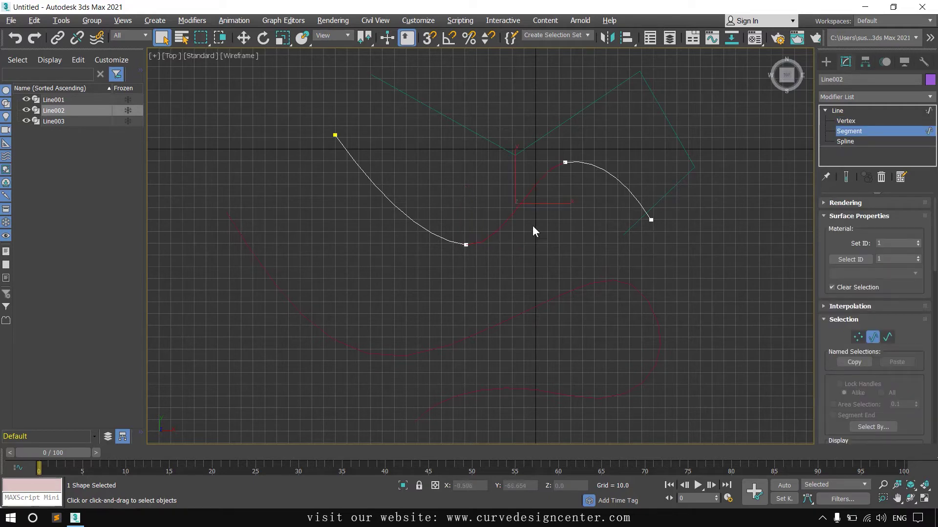
{"action": "left_click", "coordinate": [847, 141]}
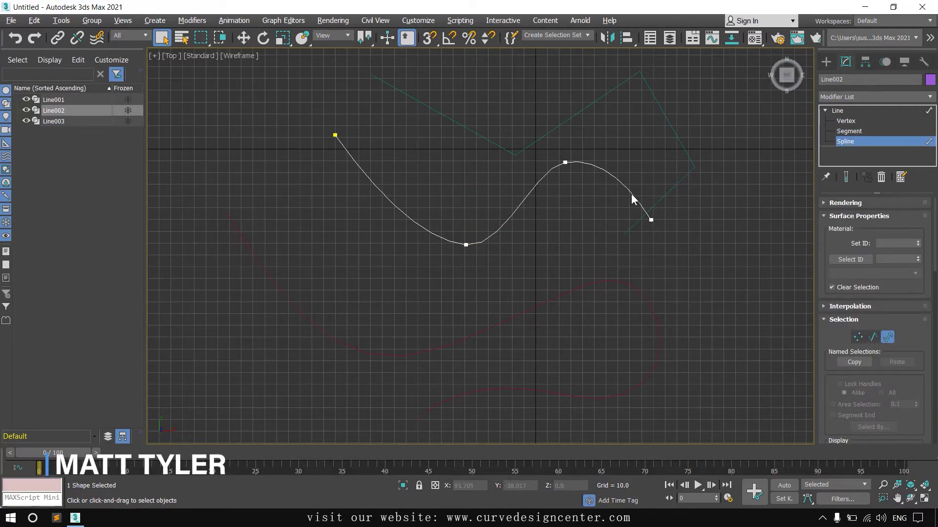
{"action": "left_click", "coordinate": [611, 181]}
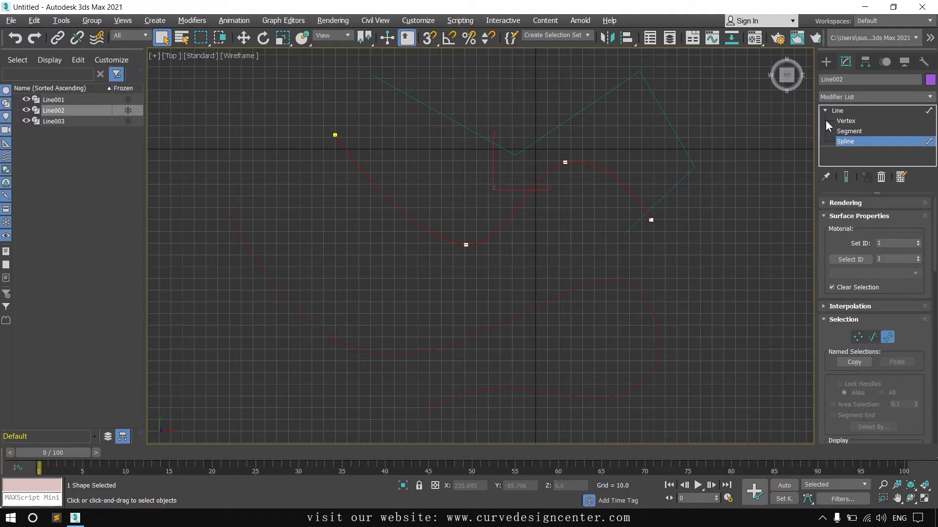
{"action": "left_click", "coordinate": [846, 122]}
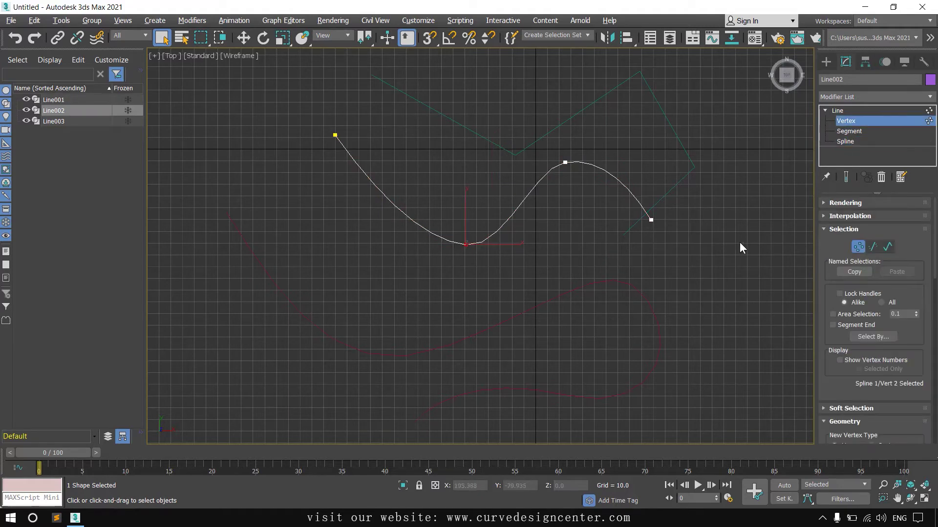
{"action": "left_click_drag", "start_coordinate": [491, 275], "coordinate": [491, 276]}
{"action": "left_click", "coordinate": [857, 246]}
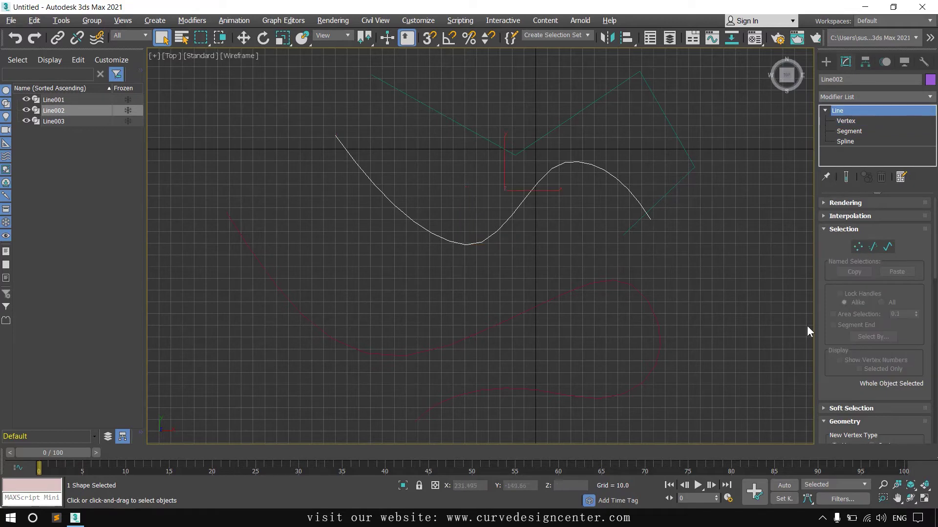
Swing the Bezier handle at Line003's second vertex to reshape its middle, then exit Vertex mode.
{"action": "left_click", "coordinate": [528, 312]}
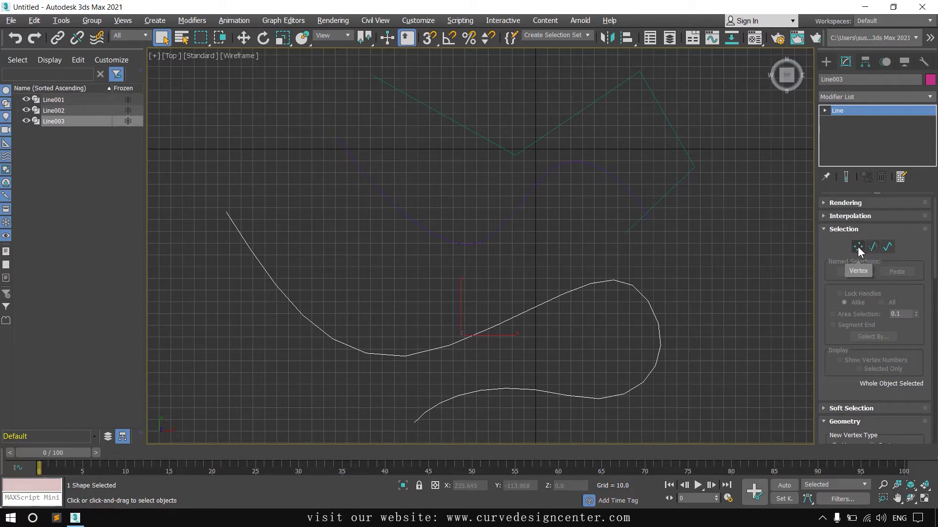
{"action": "left_click", "coordinate": [824, 111]}
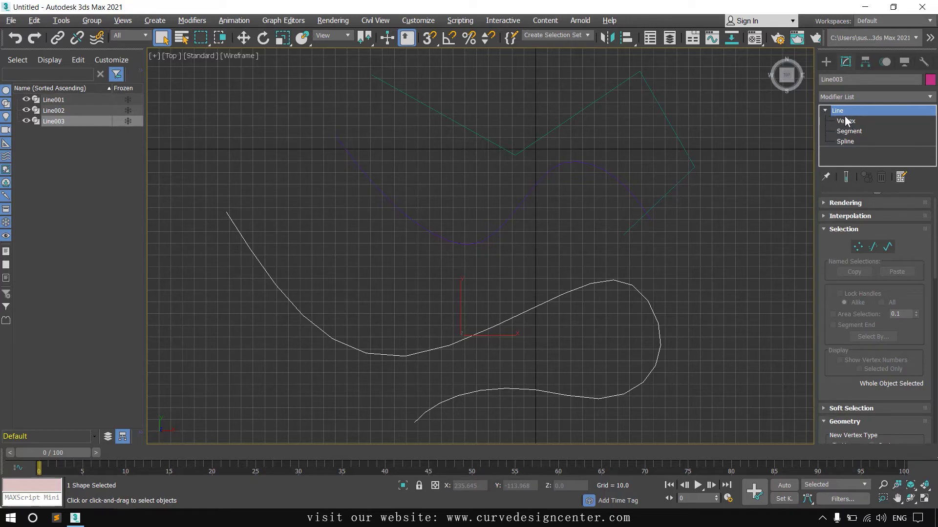
{"action": "left_click", "coordinate": [844, 121]}
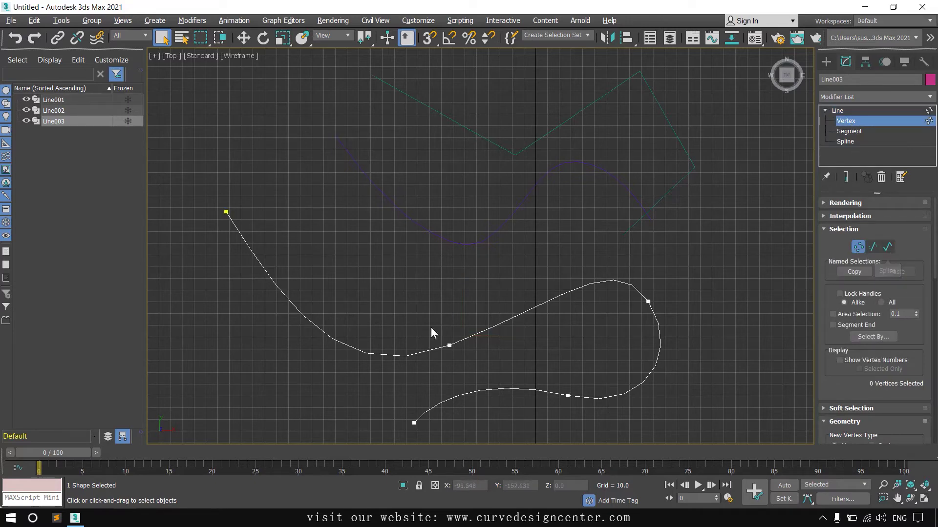
{"action": "left_click_drag", "start_coordinate": [436, 319], "coordinate": [476, 367]}
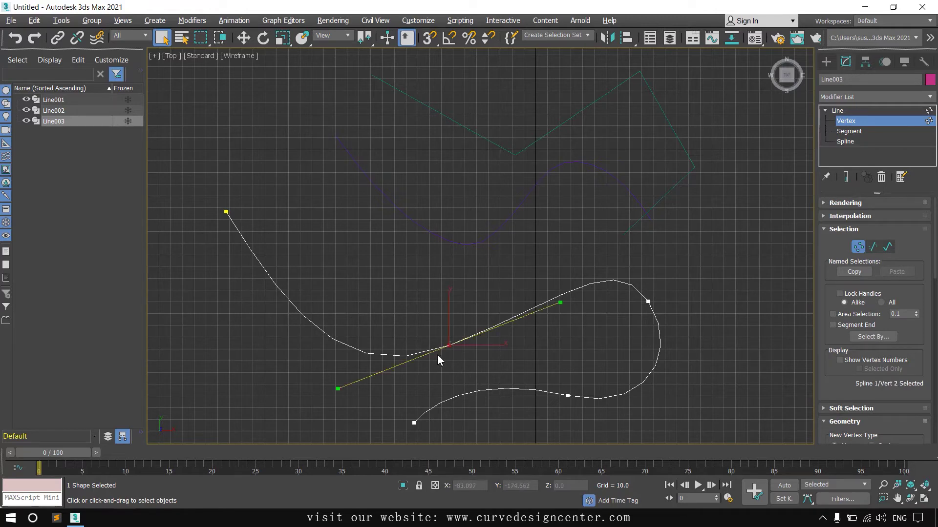
{"action": "key", "text": "w"}
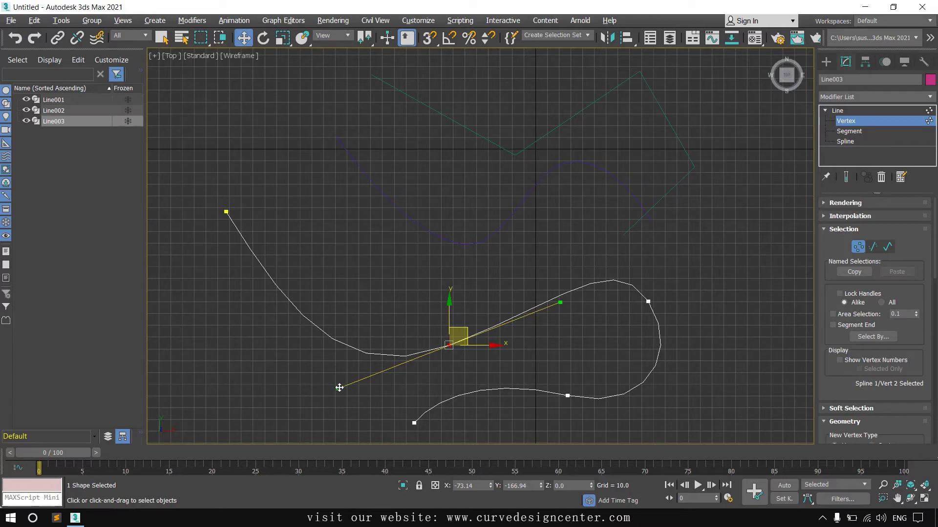
{"action": "left_click_drag", "start_coordinate": [339, 388], "coordinate": [387, 373]}
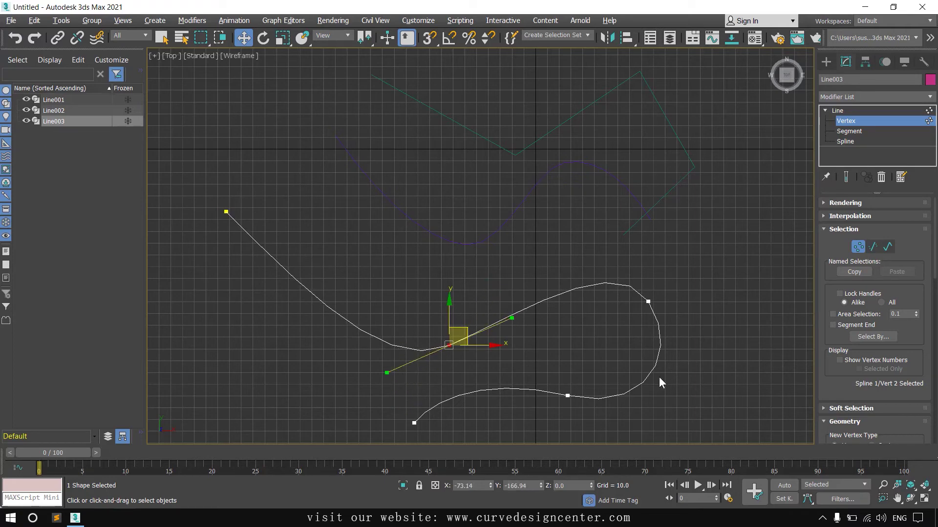
{"action": "left_click", "coordinate": [648, 301]}
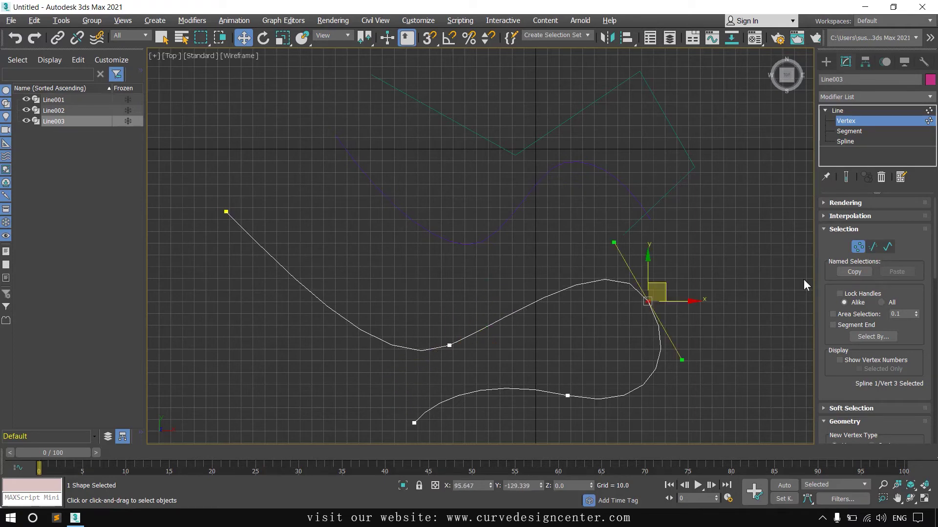
{"action": "left_click", "coordinate": [858, 248]}
{"action": "middle_click_drag", "start_coordinate": [722, 300], "coordinate": [690, 305]}
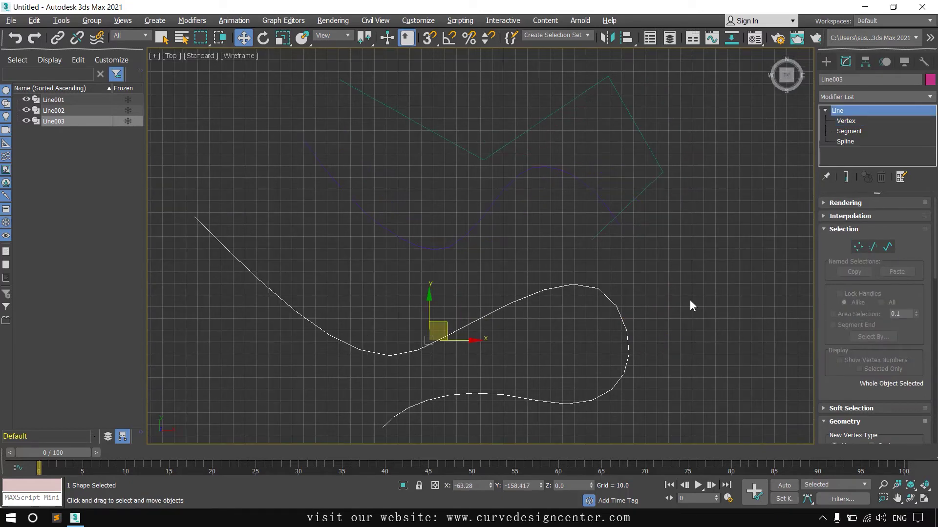
Delete all three lines, restore the four-viewport layout and reactivate Line with Corner drag type.
{"action": "left_click_drag", "start_coordinate": [595, 368], "coordinate": [595, 369]}
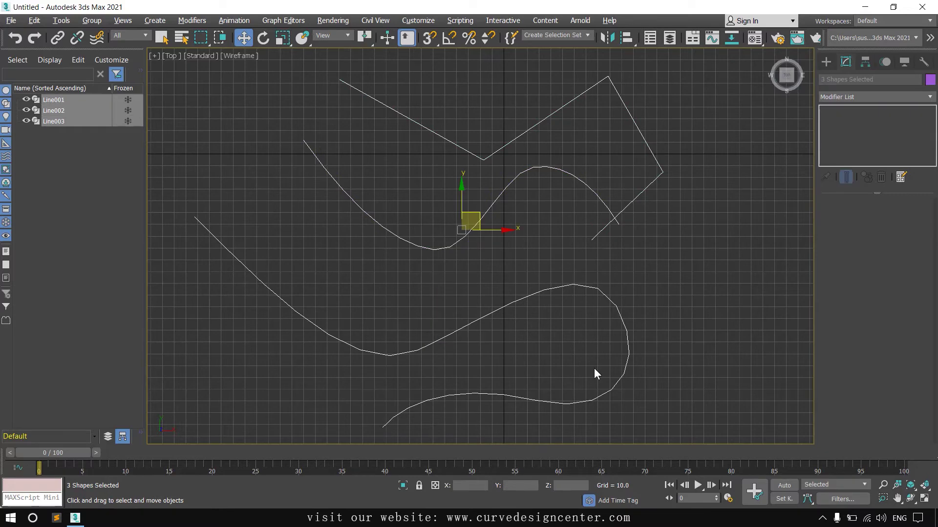
{"action": "key", "text": "Delete"}
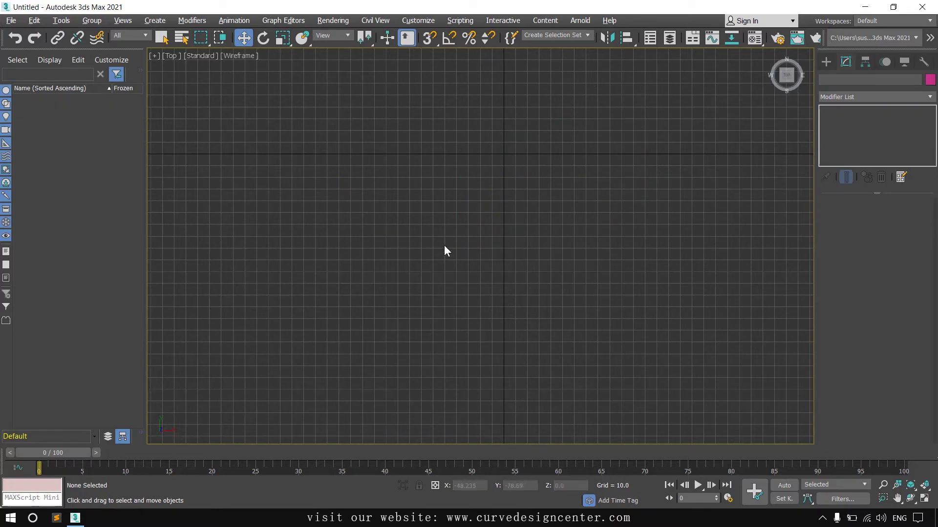
{"action": "left_click", "coordinate": [825, 61]}
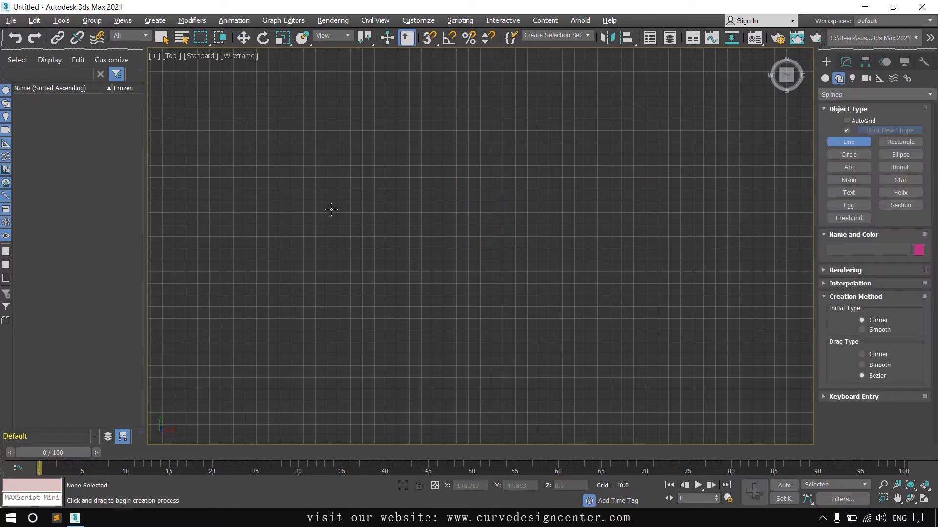
{"action": "right_click", "coordinate": [272, 294]}
{"action": "key", "text": "alt+w"}
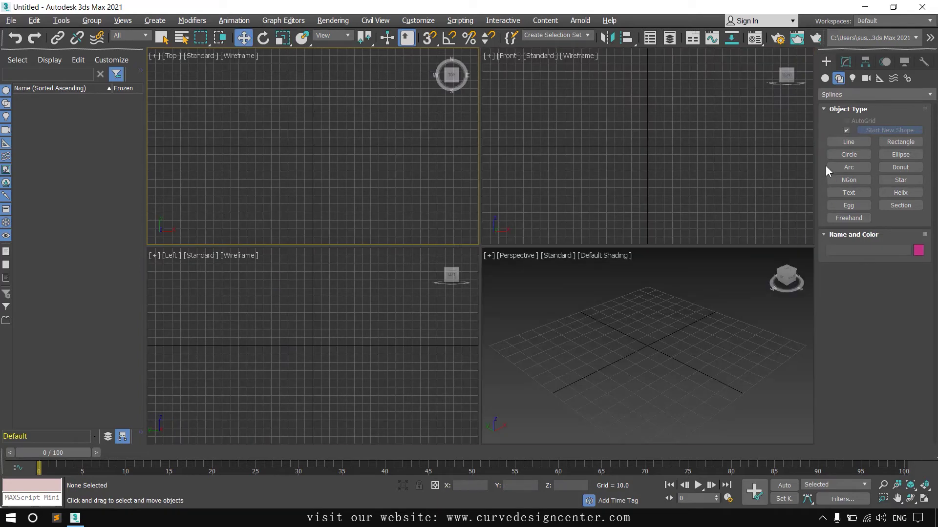
{"action": "left_click", "coordinate": [847, 142]}
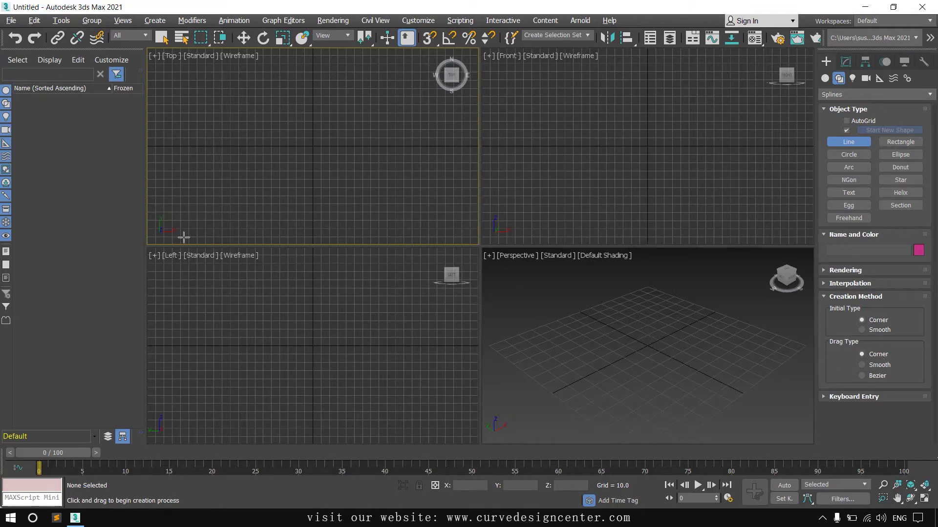
Draw a stepped line of Shift-constrained horizontal and vertical corners in the Top view.
{"action": "left_click", "coordinate": [212, 82]}
{"action": "left_click", "coordinate": [239, 393]}
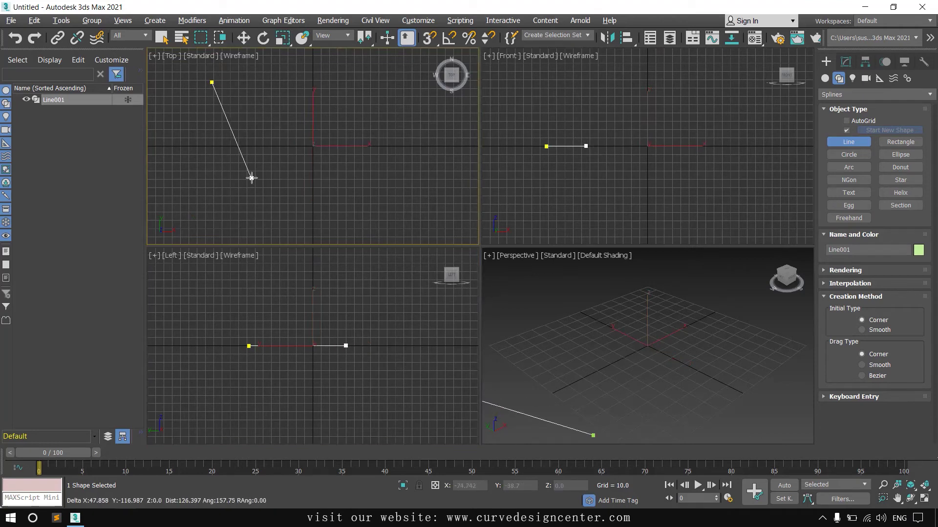
{"action": "key", "text": "shift"}
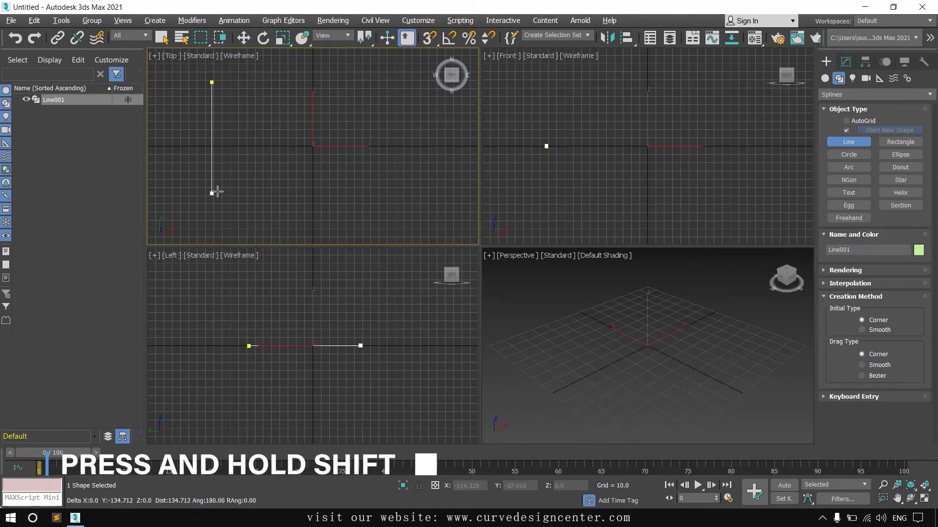
{"action": "left_click", "coordinate": [211, 182], "text": "shift"}
{"action": "left_click", "coordinate": [259, 182], "text": "shift"}
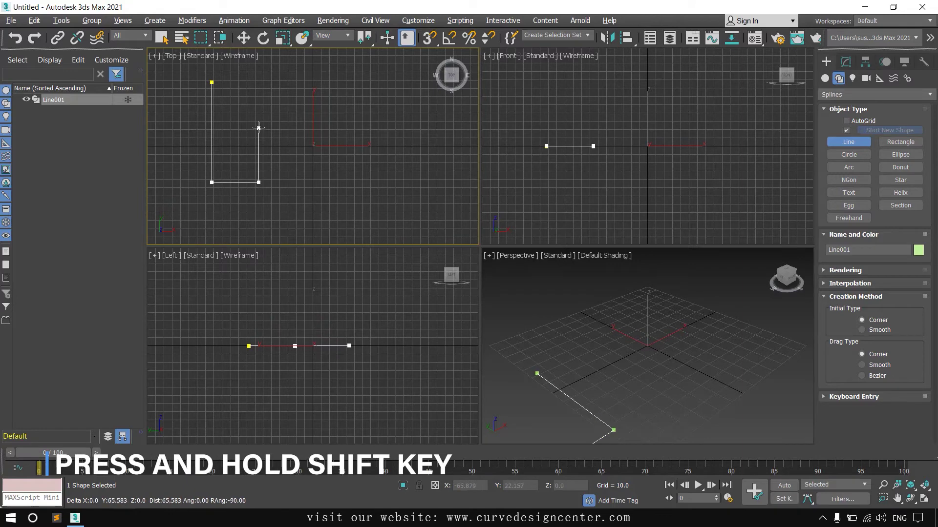
{"action": "left_click", "coordinate": [258, 128], "text": "shift"}
{"action": "left_click", "coordinate": [321, 128], "text": "shift"}
{"action": "left_click", "coordinate": [322, 210], "text": "shift"}
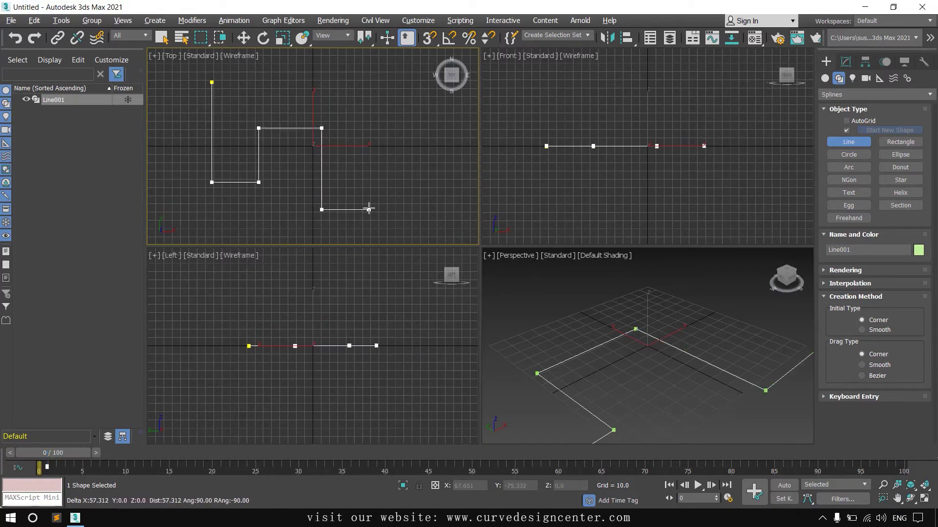
{"action": "left_click", "coordinate": [369, 210], "text": "shift"}
{"action": "left_click", "coordinate": [369, 162], "text": "shift"}
{"action": "left_click", "coordinate": [413, 162], "text": "shift"}
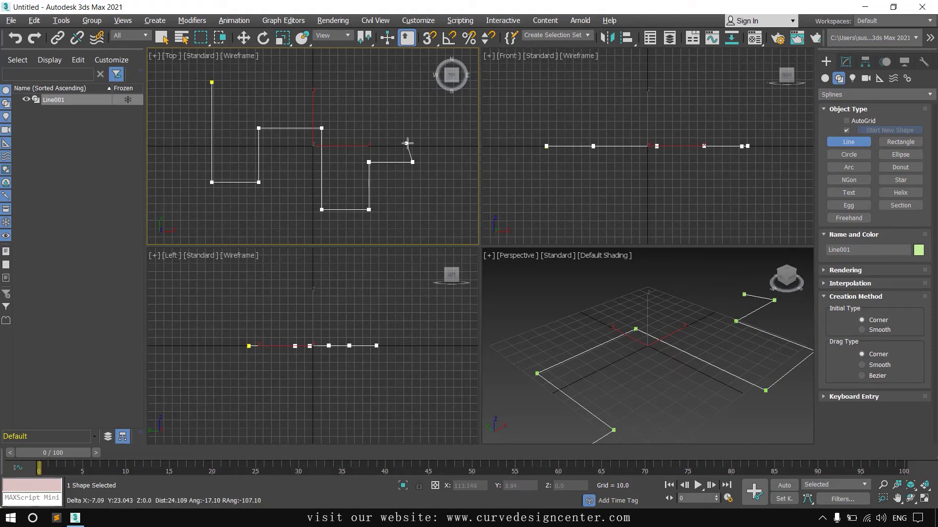
{"action": "right_click", "coordinate": [419, 122]}
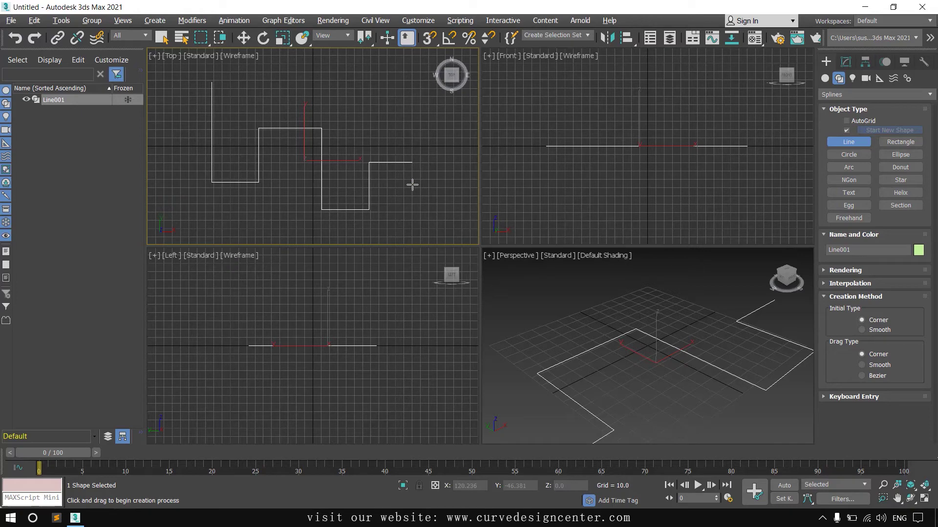
Edit Line001 at Vertex level, open a vertex's quad menu, then clear the scene to empty.
{"action": "key", "text": "w"}
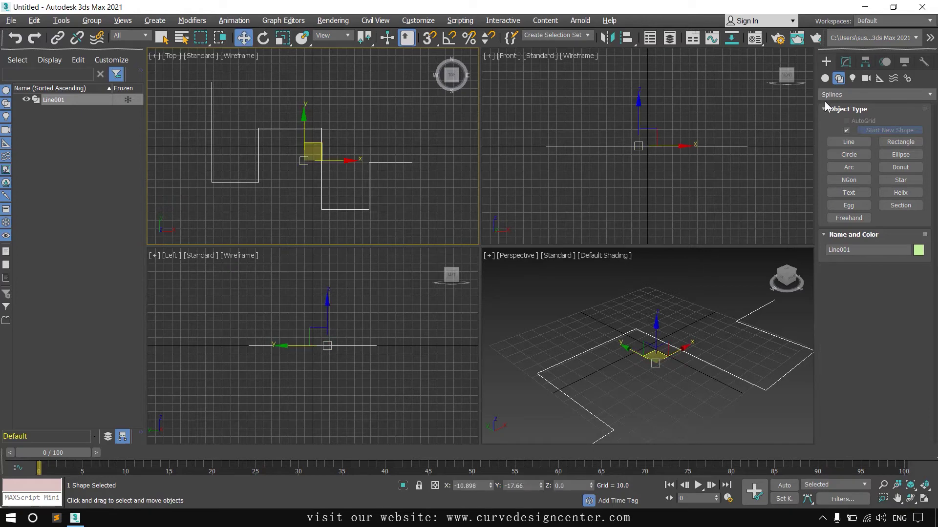
{"action": "left_click", "coordinate": [852, 63]}
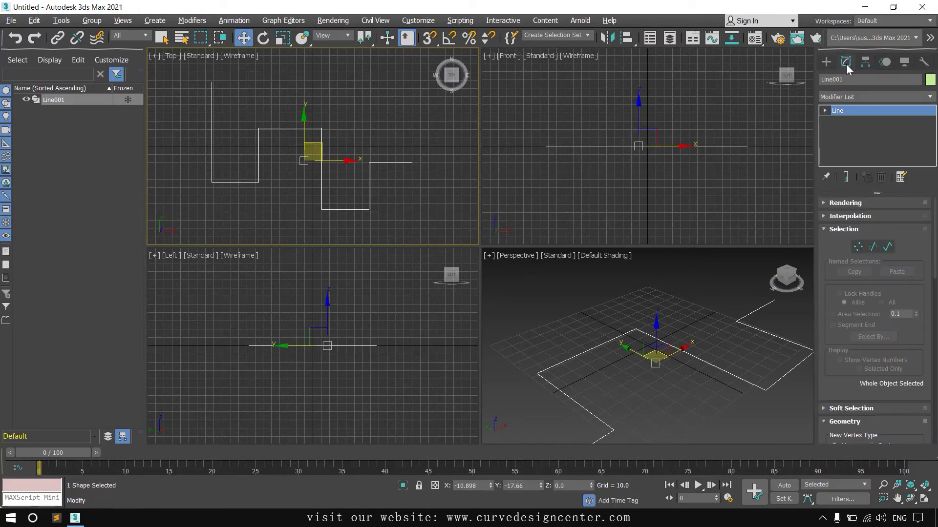
{"action": "left_click", "coordinate": [859, 248]}
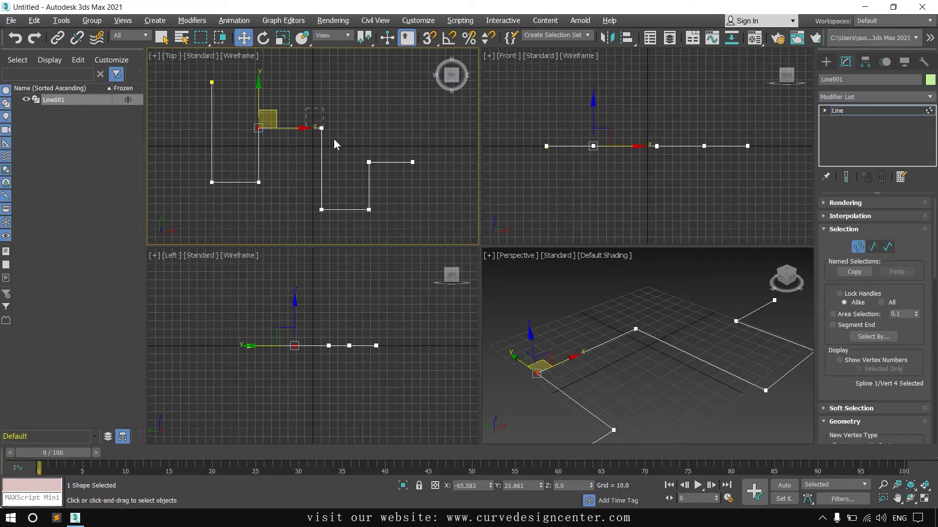
{"action": "left_click", "coordinate": [322, 128]}
{"action": "right_click", "coordinate": [336, 122]}
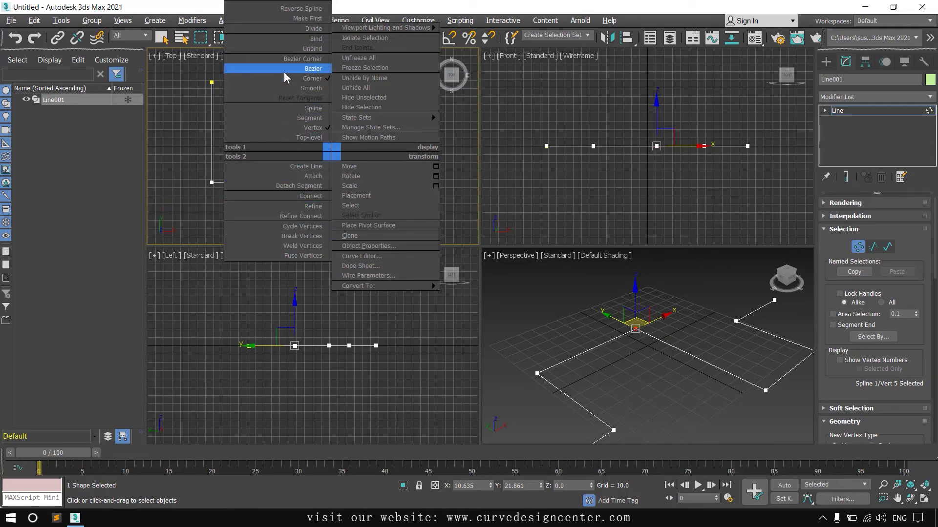
{"action": "left_click", "coordinate": [189, 125]}
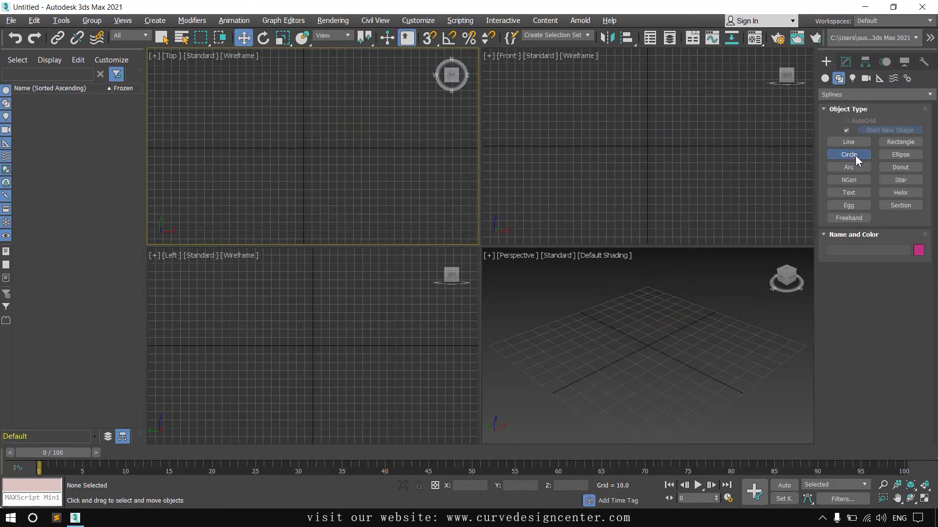
Draw a circle in the upper left of the Top view and raise its radius to about 45.
{"action": "left_click", "coordinate": [848, 154]}
{"action": "left_click_drag", "start_coordinate": [252, 128], "coordinate": [271, 155]}
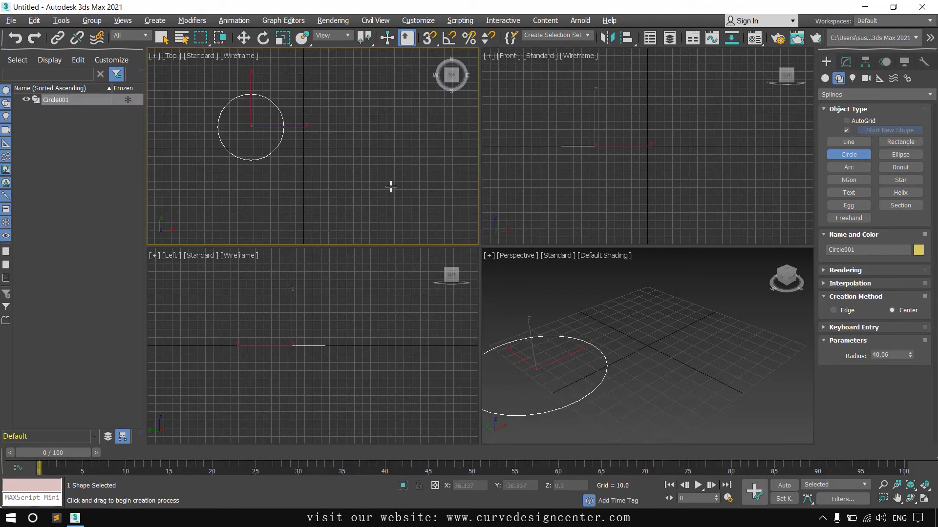
{"action": "left_click", "coordinate": [846, 62]}
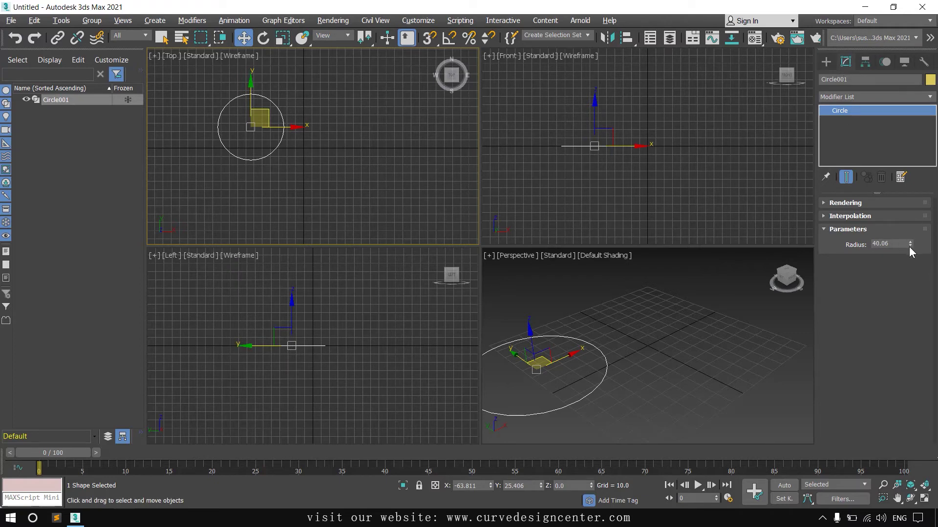
{"action": "mouse_move", "coordinate": [910, 246]}
{"action": "left_mouse_down"}
{"action": "mouse_move", "coordinate": [911, 259]}
{"action": "mouse_move", "coordinate": [912, 225]}
{"action": "mouse_move", "coordinate": [915, 240]}
{"action": "left_mouse_up"}
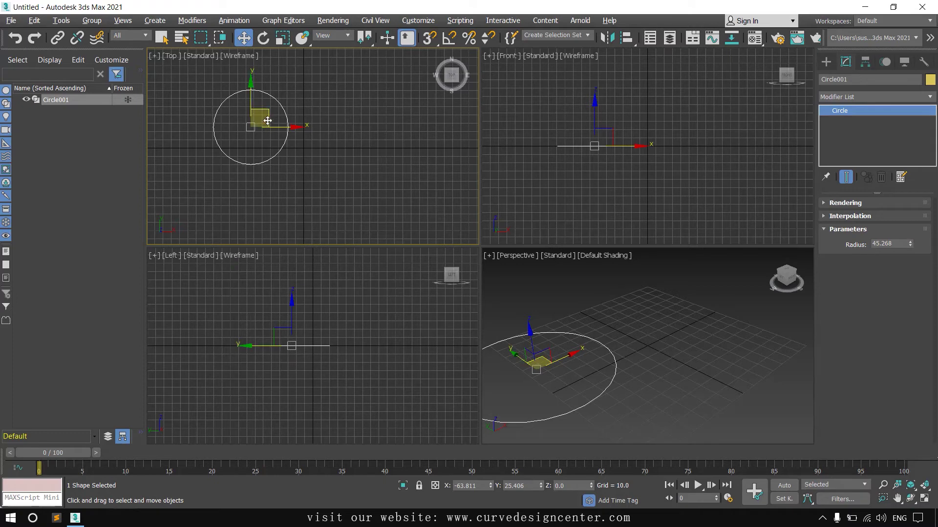
Try uniform scaling on the circle, then settle its radius at 43.91.
{"action": "left_click", "coordinate": [283, 38]}
{"action": "left_click_drag", "start_coordinate": [268, 154], "coordinate": [301, 145]}
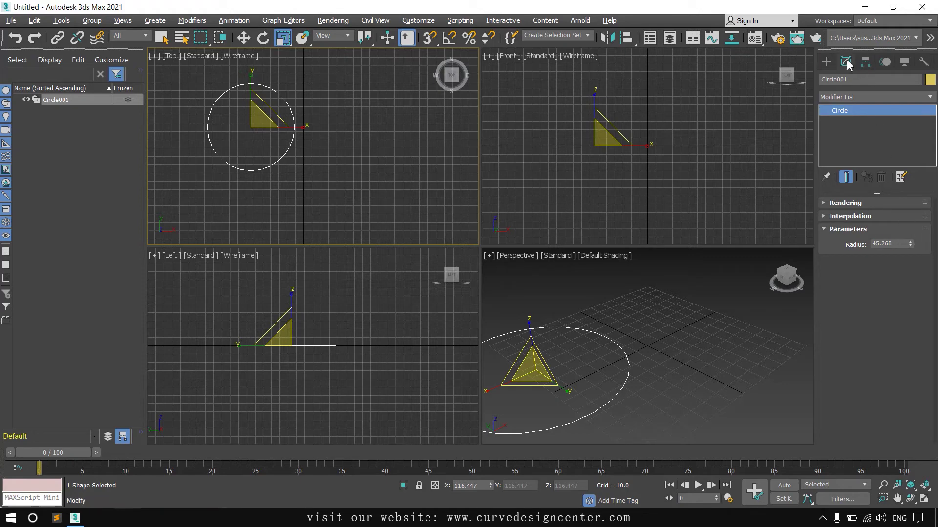
{"action": "left_click_drag", "start_coordinate": [907, 247], "coordinate": [907, 256]}
{"action": "key", "text": "w"}
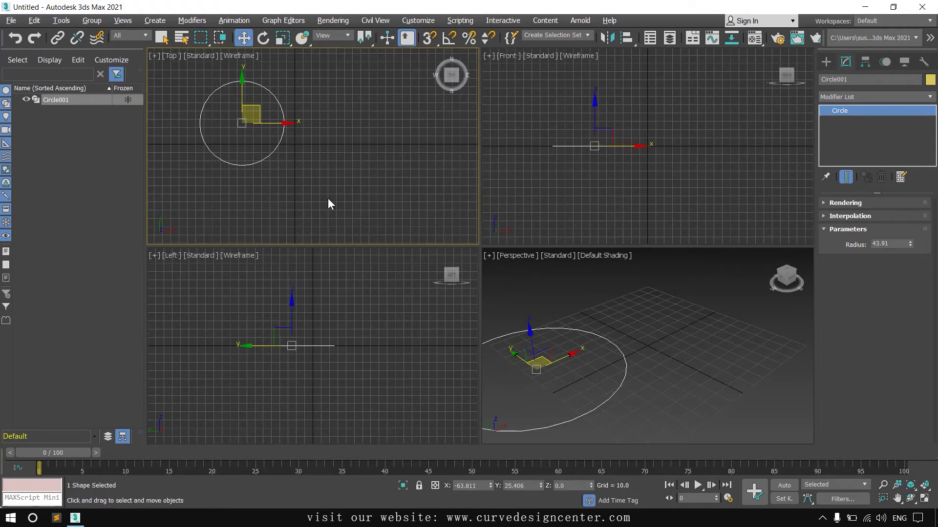
{"action": "left_click", "coordinate": [823, 62]}
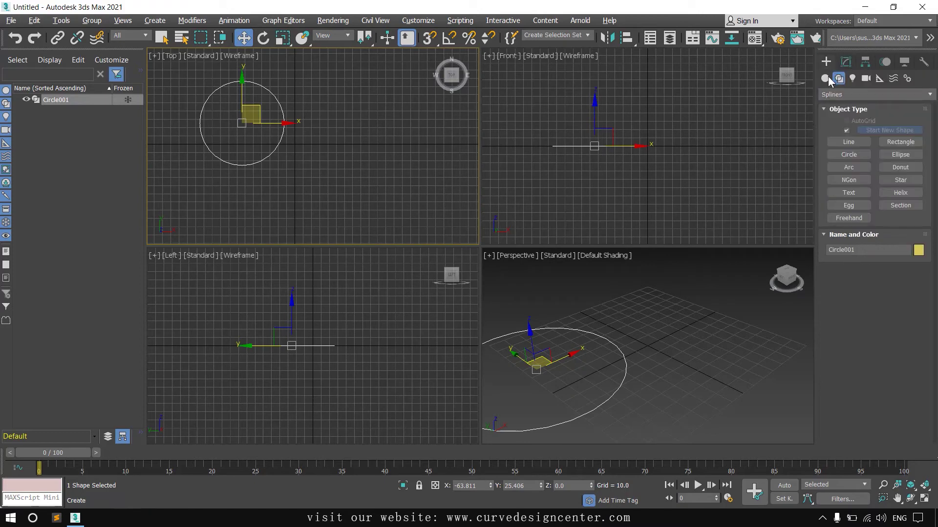
Draw an arc right of the circle with a diagonal chord and a set bulge.
{"action": "left_click", "coordinate": [849, 167]}
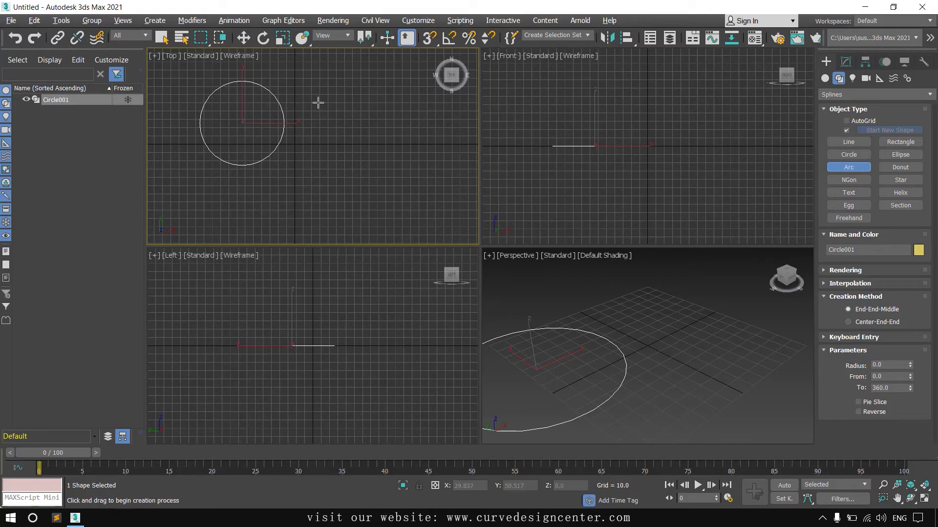
{"action": "left_click_drag", "start_coordinate": [308, 98], "coordinate": [365, 170]}
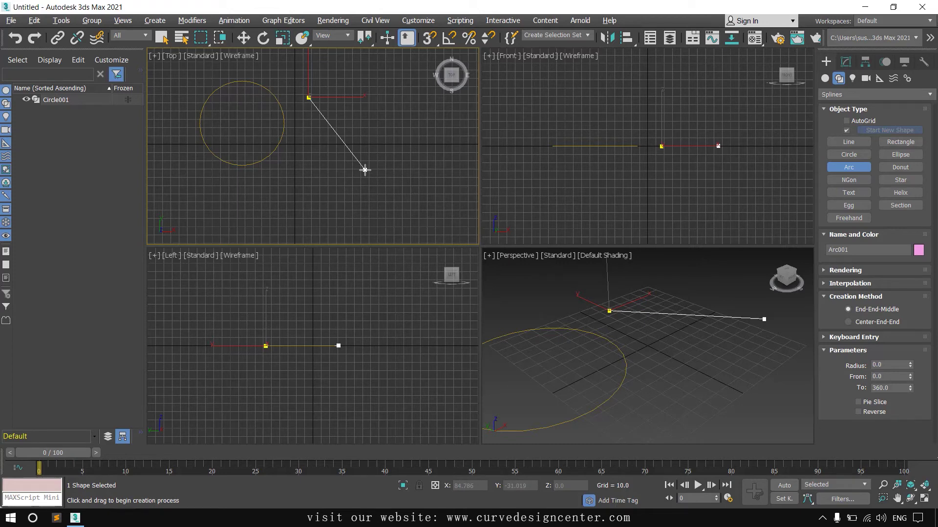
{"action": "left_click_drag", "start_coordinate": [365, 170], "coordinate": [365, 170]}
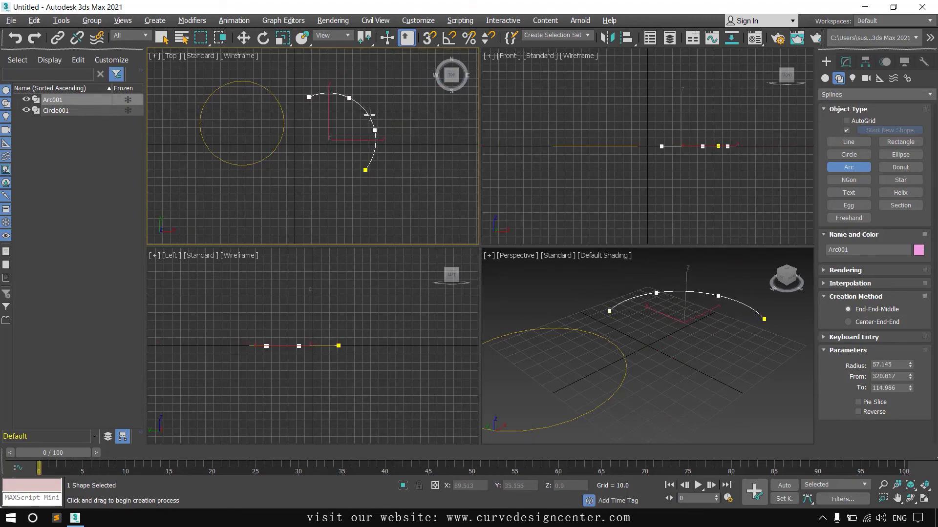
{"action": "left_click", "coordinate": [370, 113]}
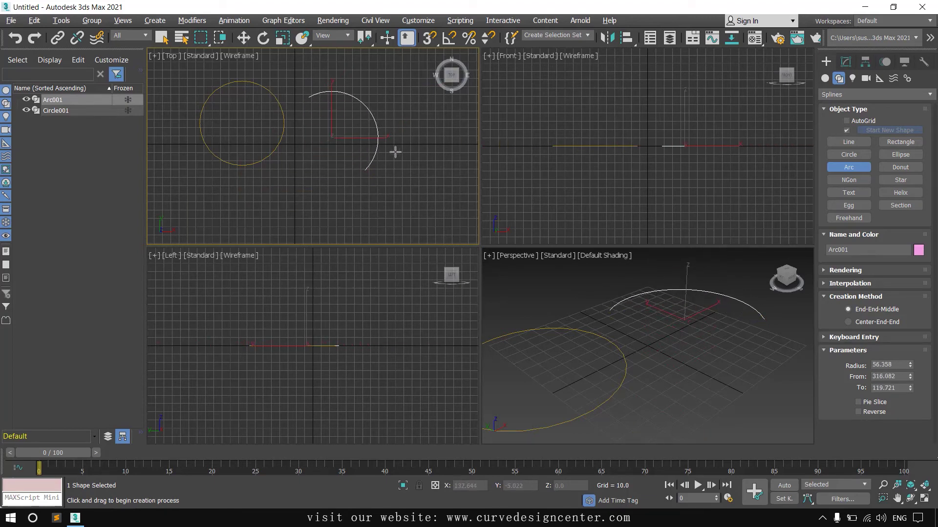
Increase the arc's radius to 64.812.
{"action": "left_click", "coordinate": [847, 62]}
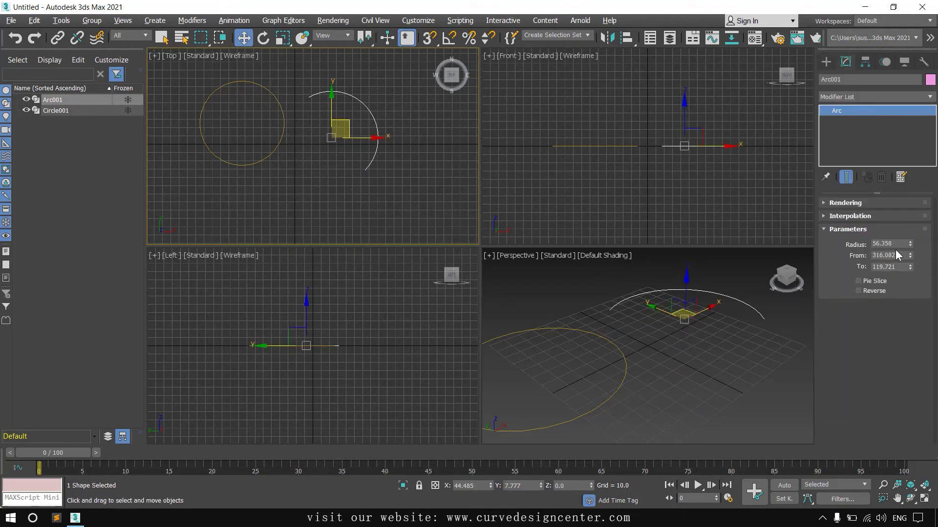
{"action": "left_click_drag", "start_coordinate": [910, 249], "coordinate": [910, 277]}
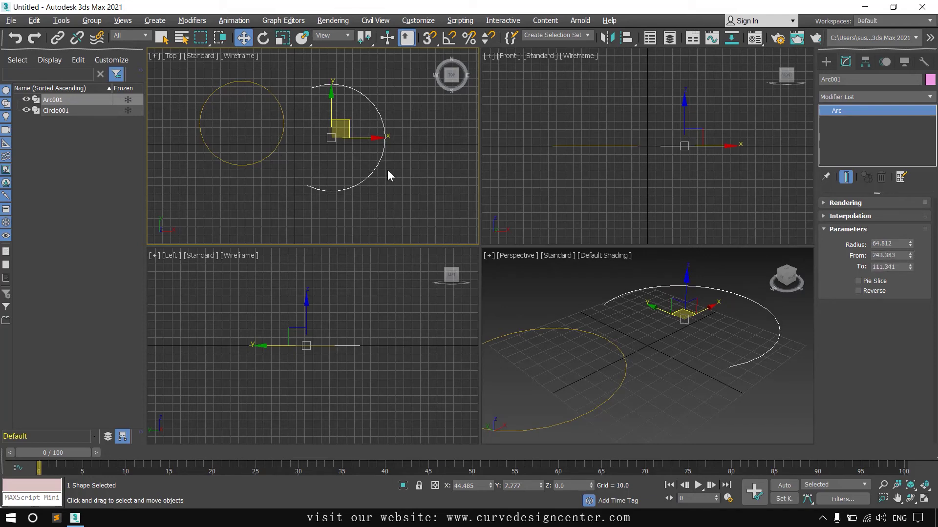
{"action": "left_click", "coordinate": [826, 62]}
{"action": "scroll", "coordinate": [319, 103], "scroll_direction": "down", "scroll_amount": 2}
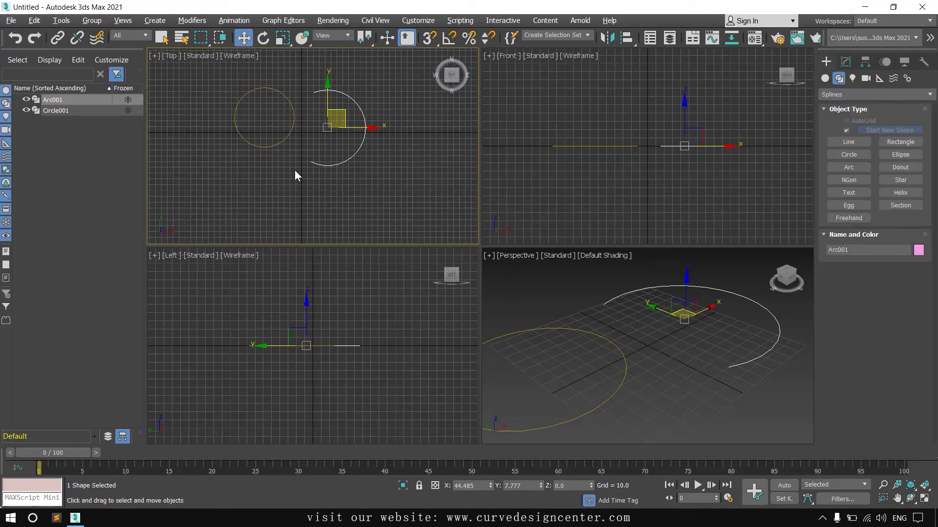
Draw an NGon below the arc and move it down and to the right.
{"action": "left_click", "coordinate": [849, 182]}
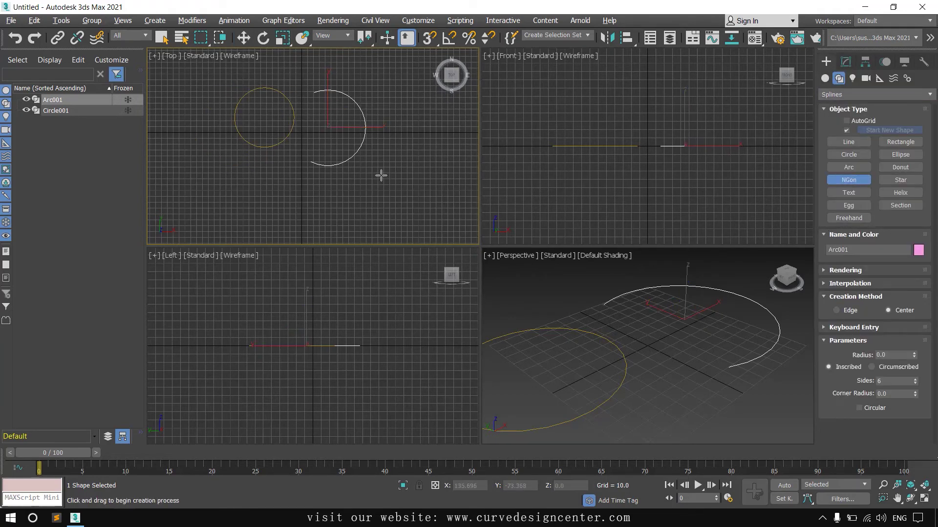
{"action": "left_click_drag", "start_coordinate": [381, 175], "coordinate": [418, 175]}
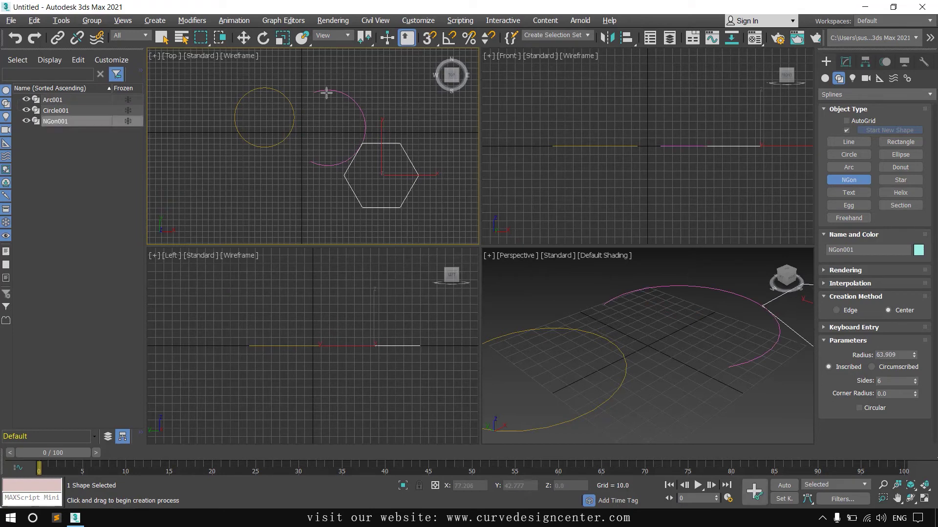
{"action": "left_click", "coordinate": [243, 38]}
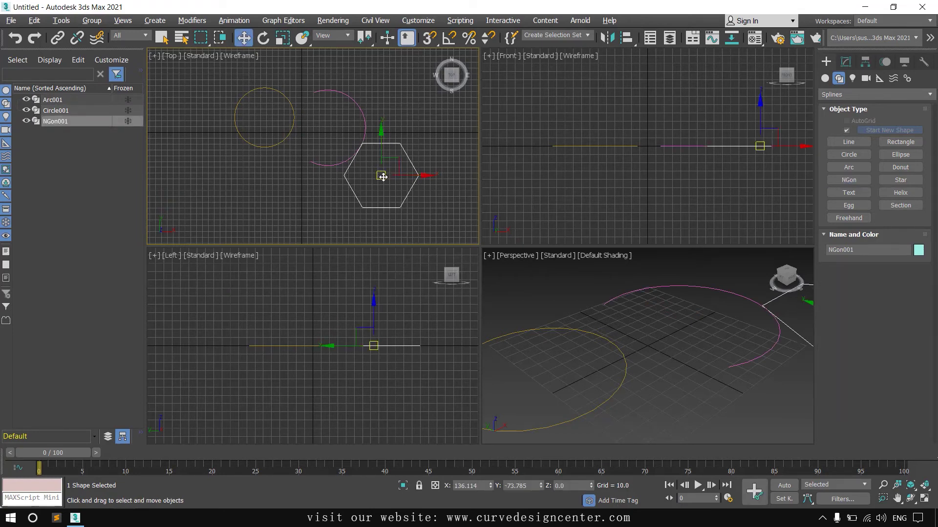
{"action": "left_click_drag", "start_coordinate": [383, 177], "coordinate": [396, 190]}
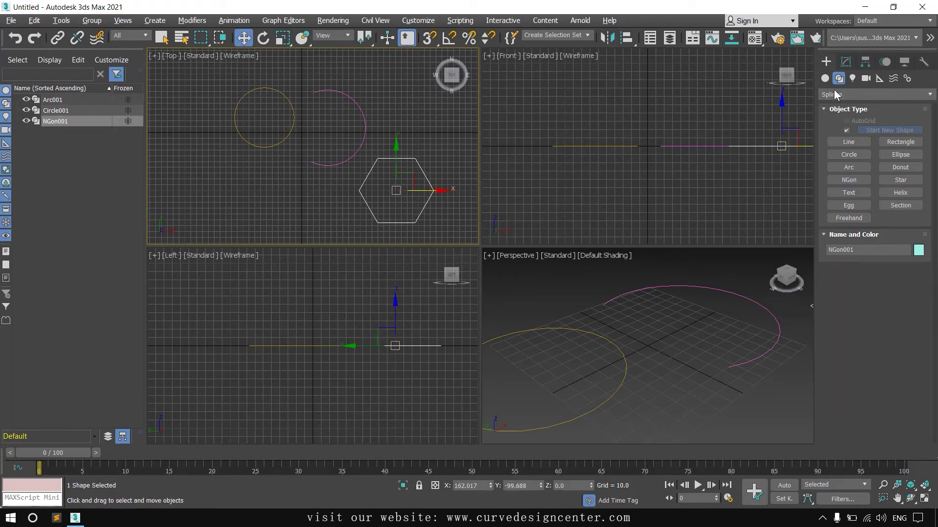
Set the NGon to radius 70.939 with 8 sides.
{"action": "left_click", "coordinate": [846, 62]}
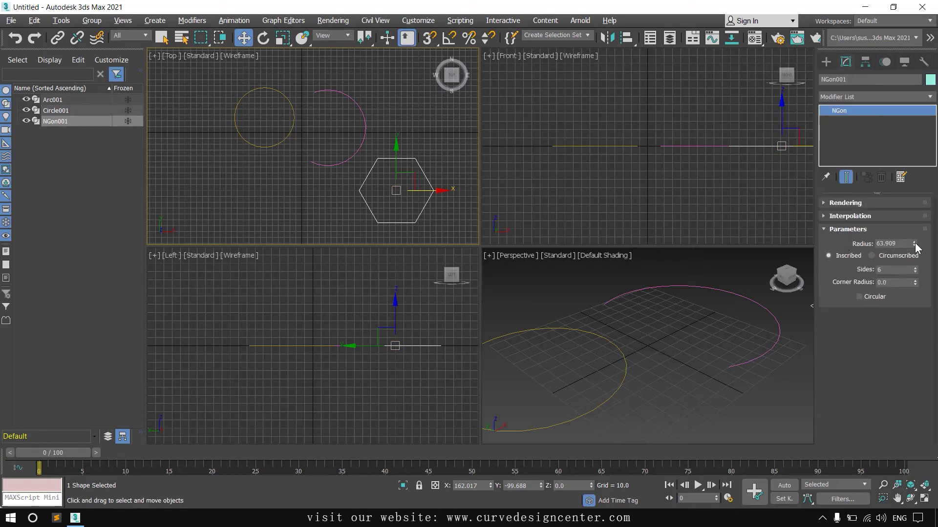
{"action": "left_click_drag", "start_coordinate": [915, 244], "coordinate": [915, 238]}
{"action": "left_click", "coordinate": [915, 272]}
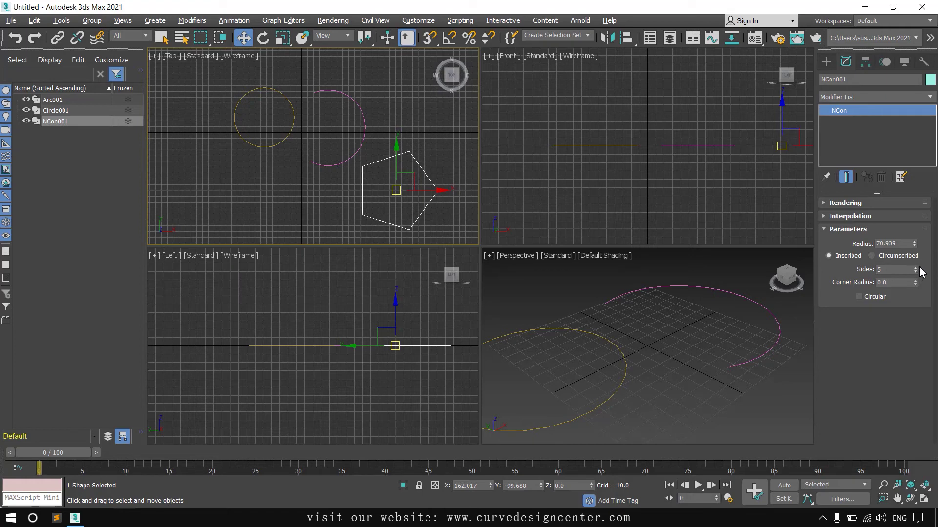
{"action": "left_click", "coordinate": [915, 268]}
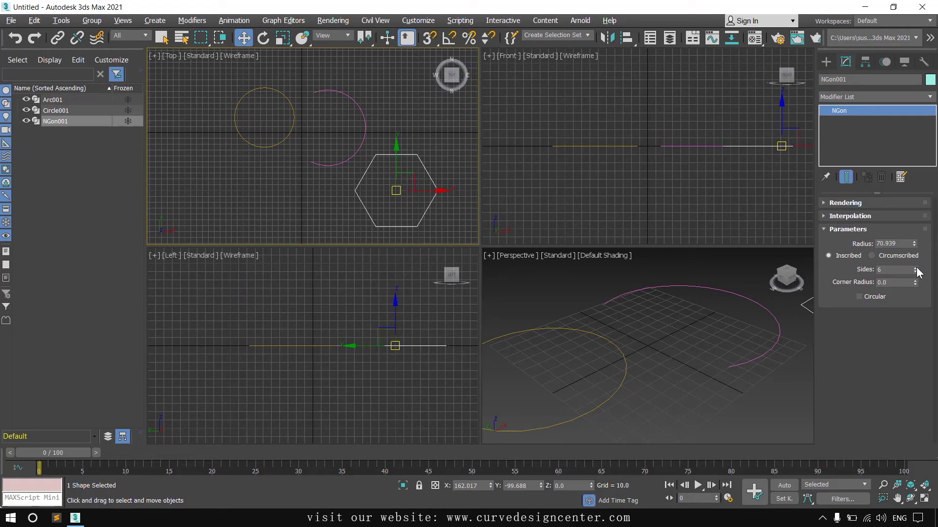
{"action": "left_click", "coordinate": [915, 269]}
{"action": "left_click", "coordinate": [916, 268]}
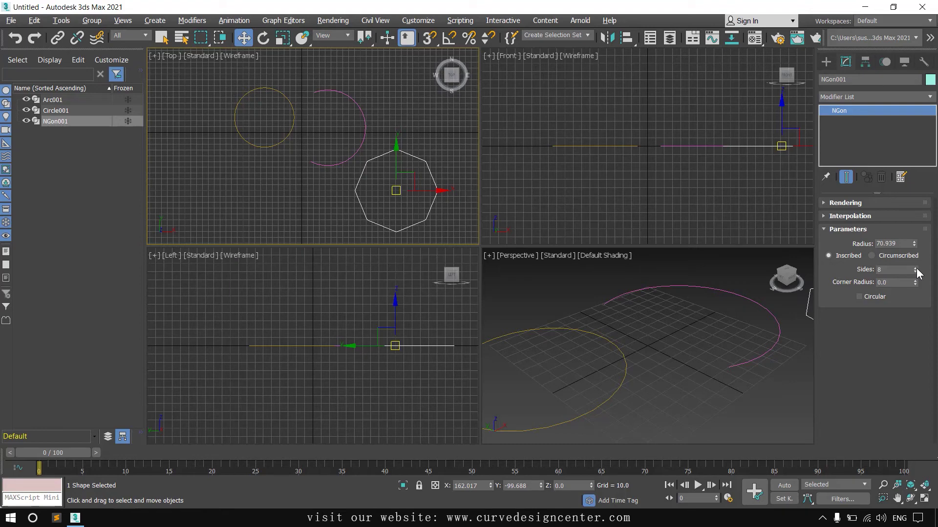
{"action": "left_click", "coordinate": [826, 61]}
{"action": "middle_click_drag", "start_coordinate": [381, 186], "coordinate": [386, 177]}
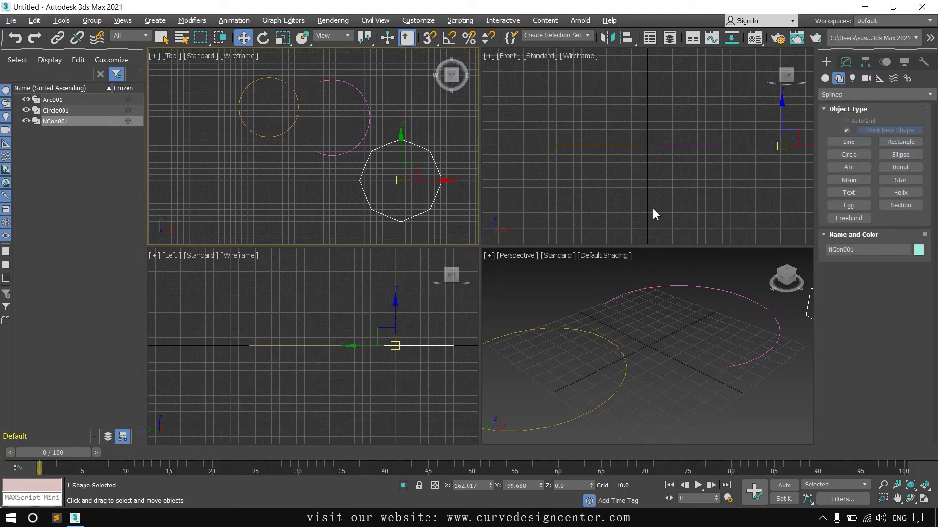
Start a text spline and select its 'MAX Text' content.
{"action": "left_click", "coordinate": [858, 193]}
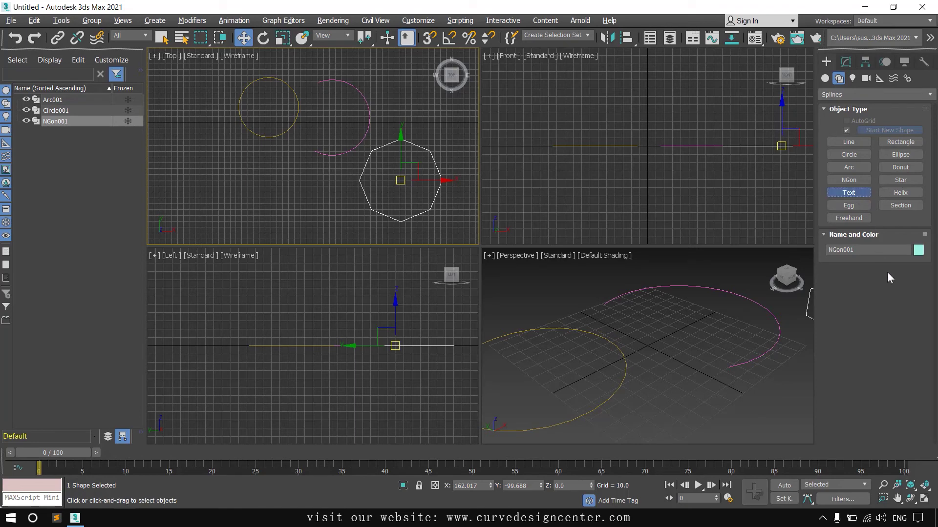
{"action": "left_click", "coordinate": [866, 392]}
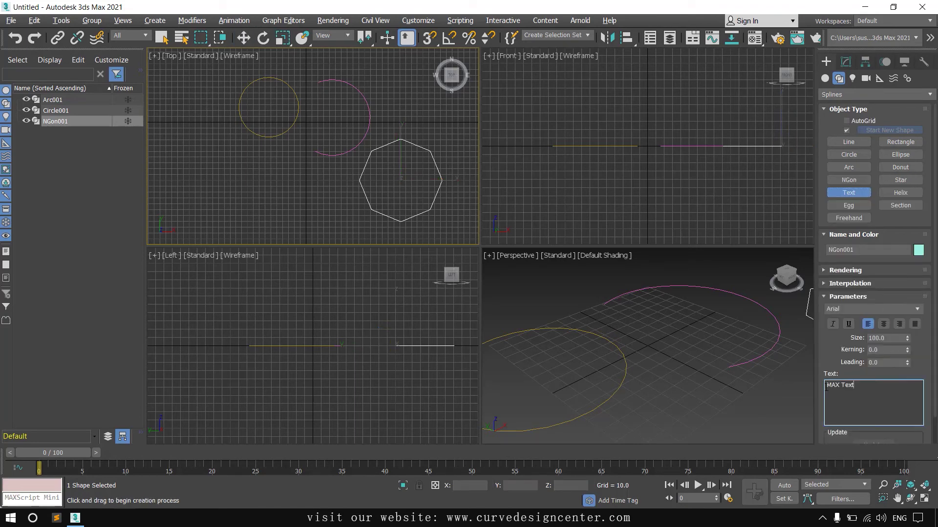
{"action": "key", "text": "ctrl+a"}
{"action": "left_click", "coordinate": [853, 386]}
{"action": "key", "text": "ctrl+a"}
Place the MAX Text spline in the Top view and shrink it to size 69.66.
{"action": "middle_click_drag", "start_coordinate": [360, 157], "coordinate": [402, 124]}
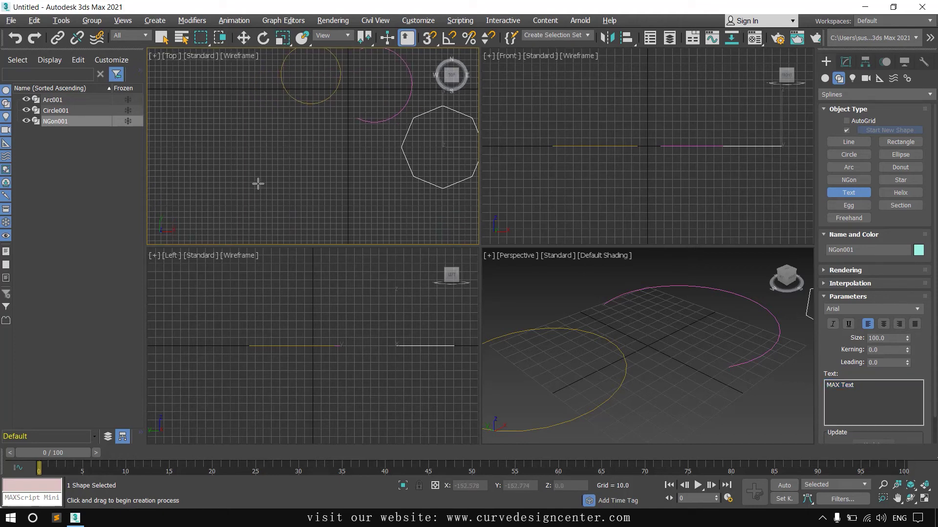
{"action": "left_click", "coordinate": [258, 183]}
{"action": "middle_click_drag", "start_coordinate": [283, 187], "coordinate": [352, 188]}
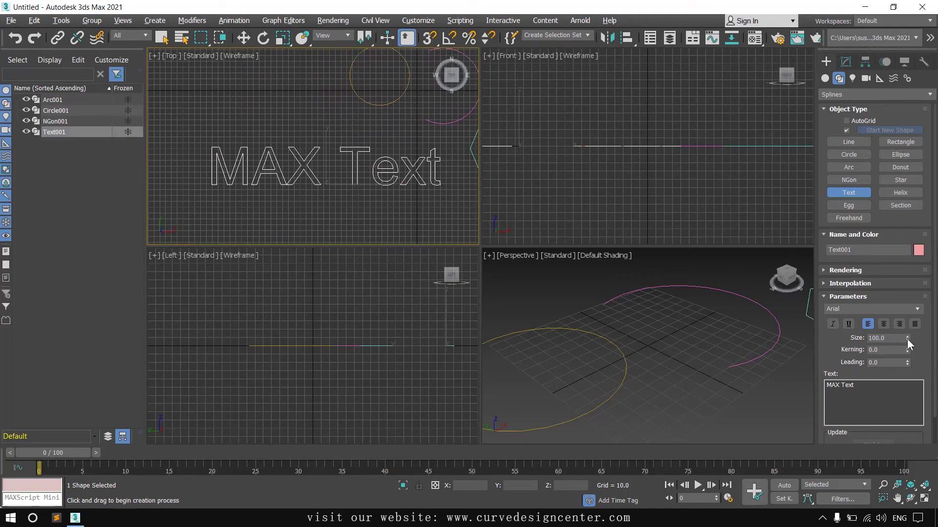
{"action": "left_click_drag", "start_coordinate": [909, 339], "coordinate": [911, 225]}
{"action": "left_click", "coordinate": [845, 62]}
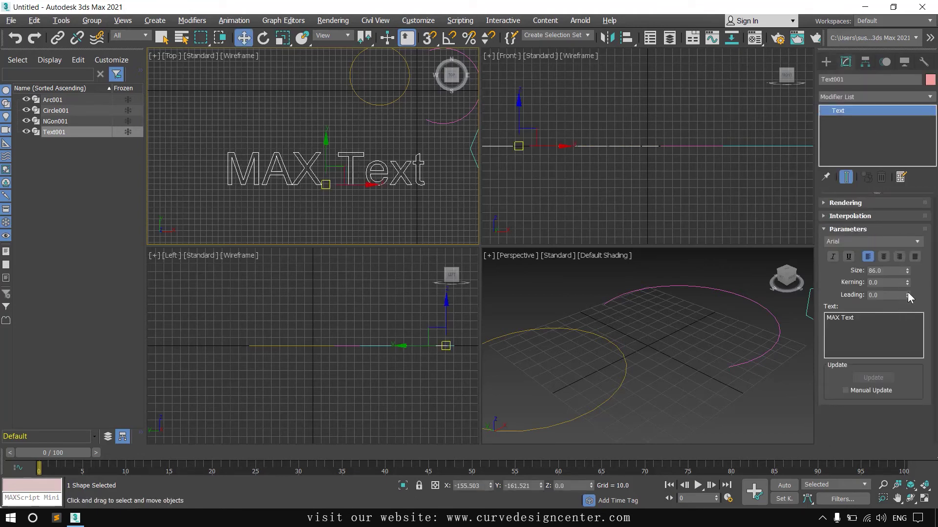
{"action": "left_click_drag", "start_coordinate": [908, 273], "coordinate": [883, 349]}
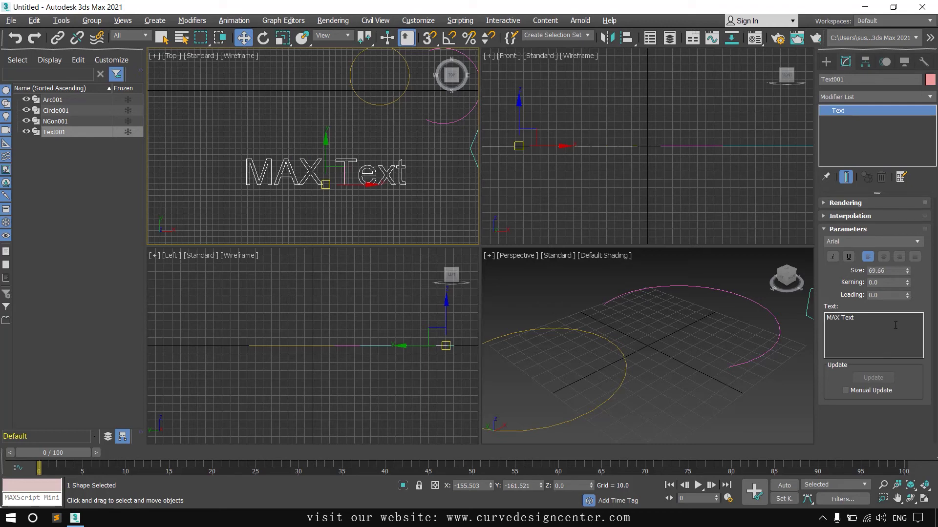
Try Arial Bold and Arial Narrow Bold Italic, then set the text font to Baby Face.
{"action": "left_click", "coordinate": [917, 242]}
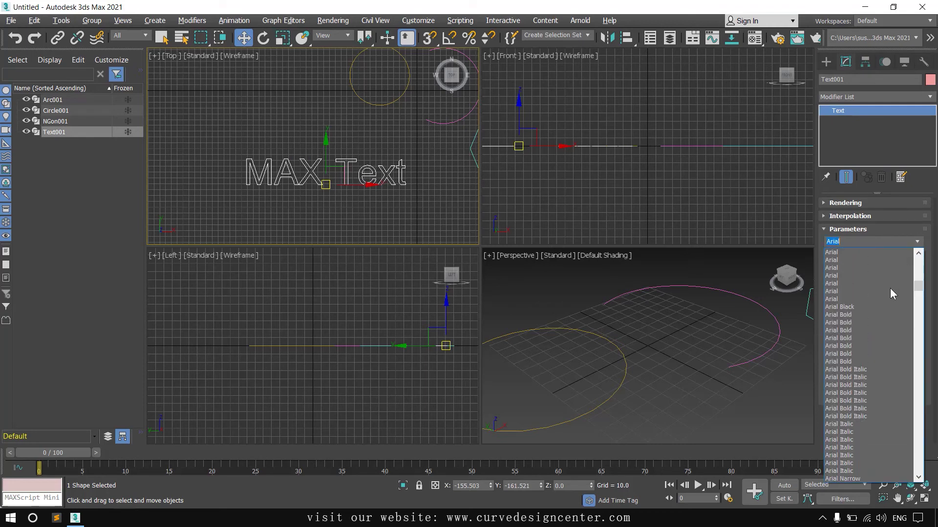
{"action": "left_click", "coordinate": [868, 332]}
{"action": "left_click", "coordinate": [917, 242]}
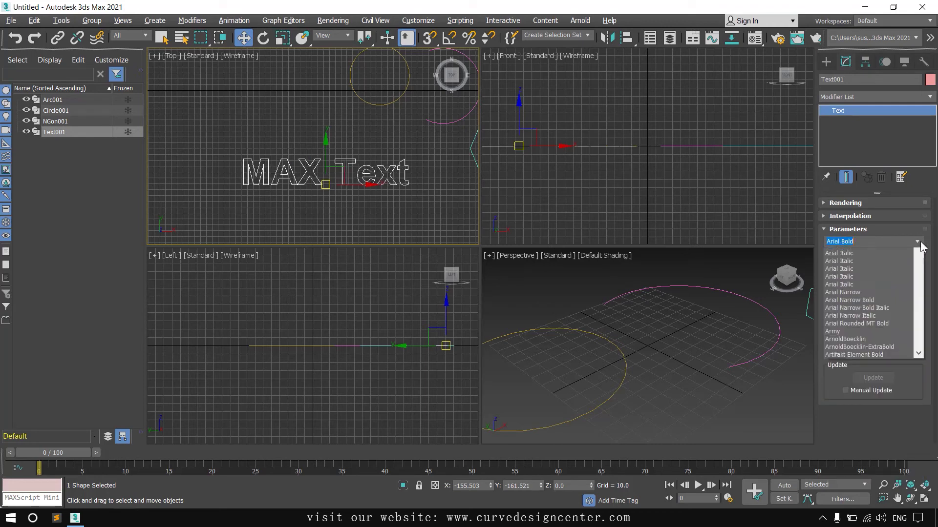
{"action": "left_click", "coordinate": [875, 433]}
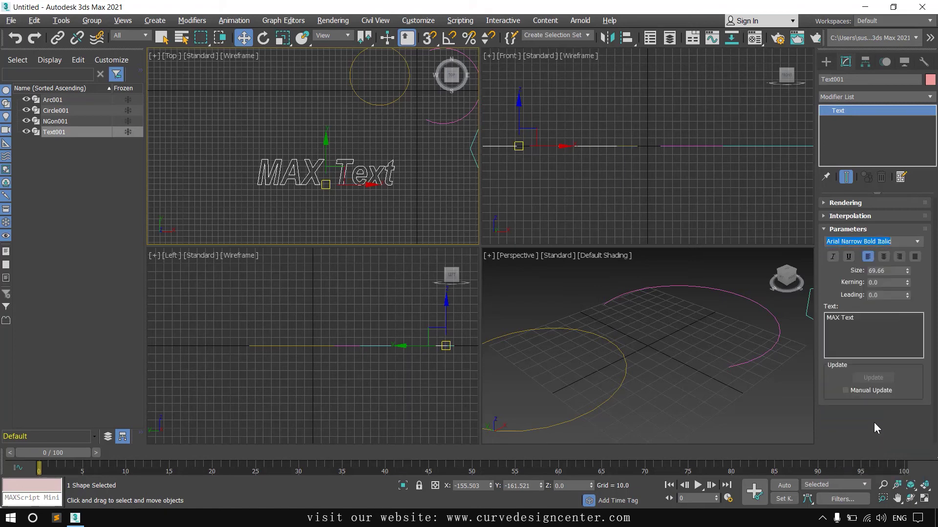
{"action": "left_click", "coordinate": [917, 241]}
{"action": "scroll", "coordinate": [879, 439], "scroll_direction": "down", "scroll_amount": 2}
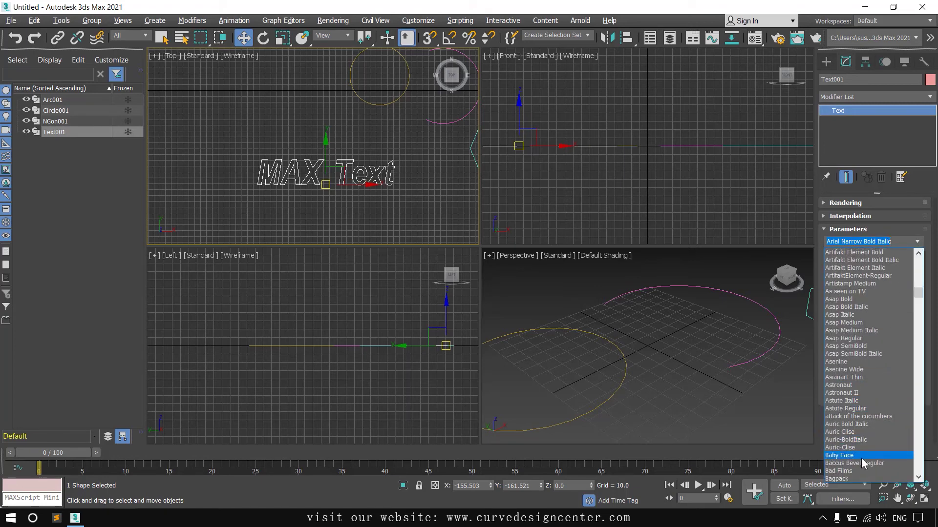
{"action": "left_click", "coordinate": [861, 457]}
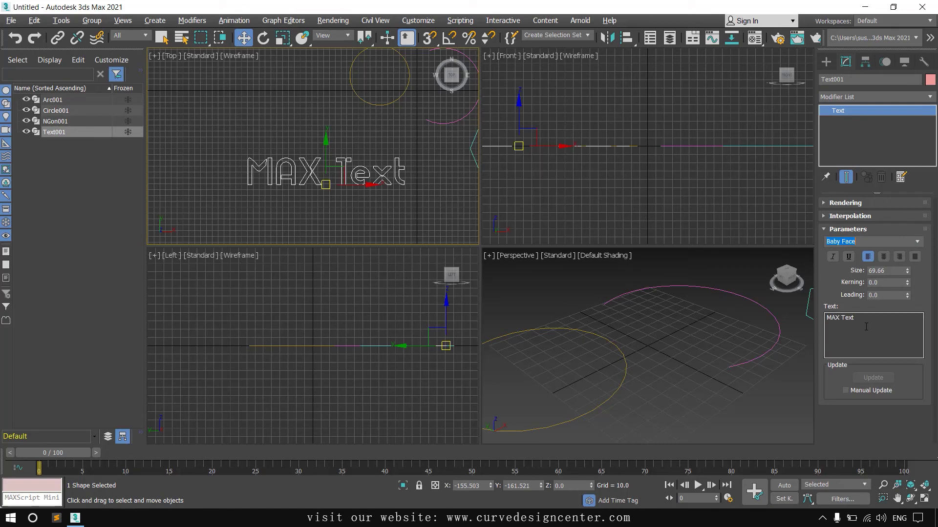
{"action": "left_click", "coordinate": [826, 61]}
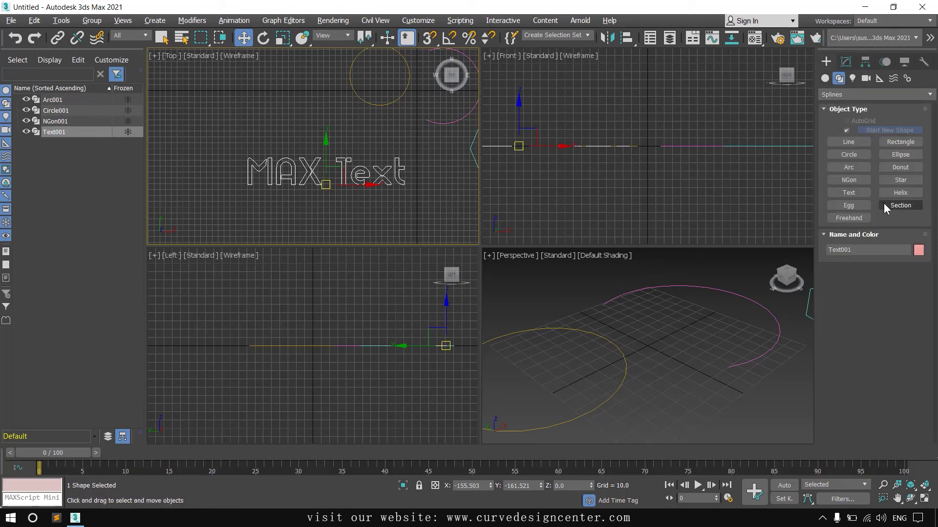
Draw an outlined egg spline below the text.
{"action": "left_click", "coordinate": [845, 205]}
{"action": "middle_click_drag", "start_coordinate": [427, 198], "coordinate": [318, 126]}
{"action": "left_click_drag", "start_coordinate": [307, 180], "coordinate": [345, 215]}
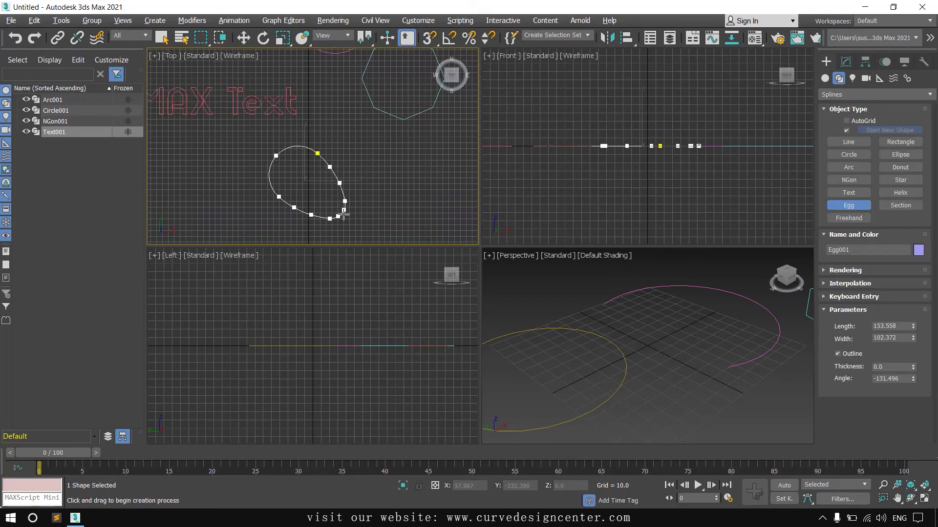
{"action": "left_click", "coordinate": [311, 171]}
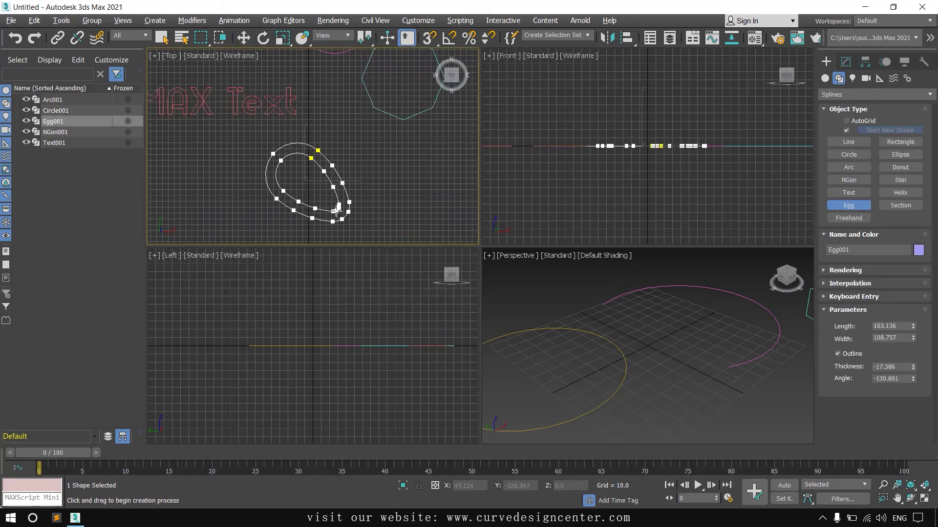
{"action": "left_click", "coordinate": [339, 211]}
{"action": "key", "text": "w"}
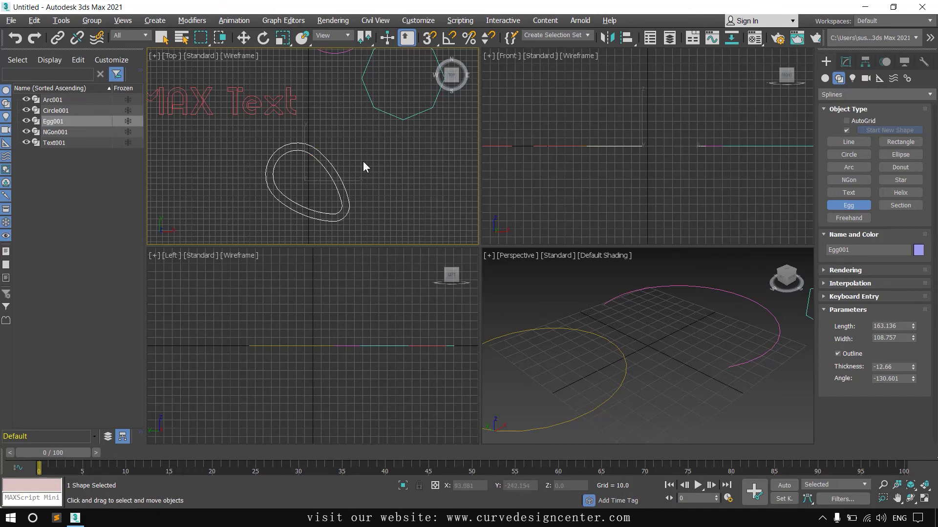
{"action": "middle_click_drag", "start_coordinate": [363, 161], "coordinate": [414, 162]}
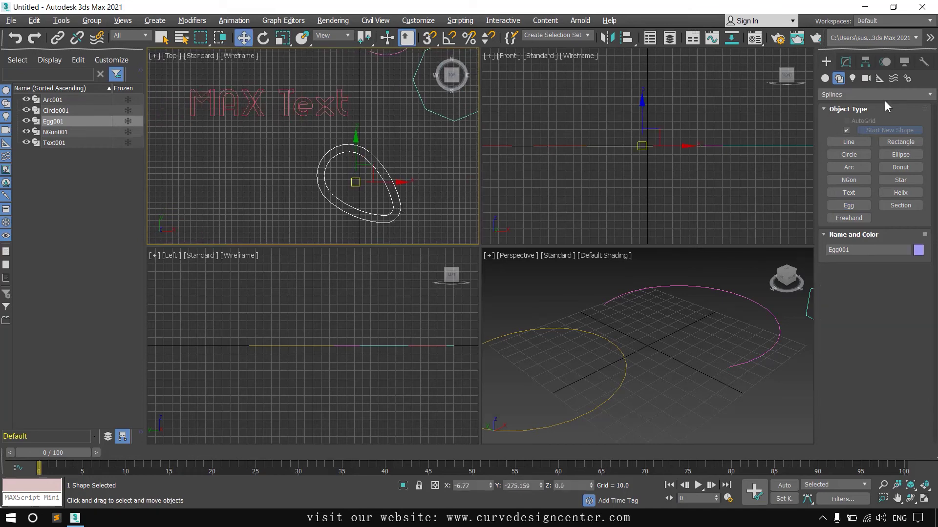
Set the egg to length 169.286, width 112.857, thickness -7.96 and angle 10.799.
{"action": "left_click", "coordinate": [846, 62]}
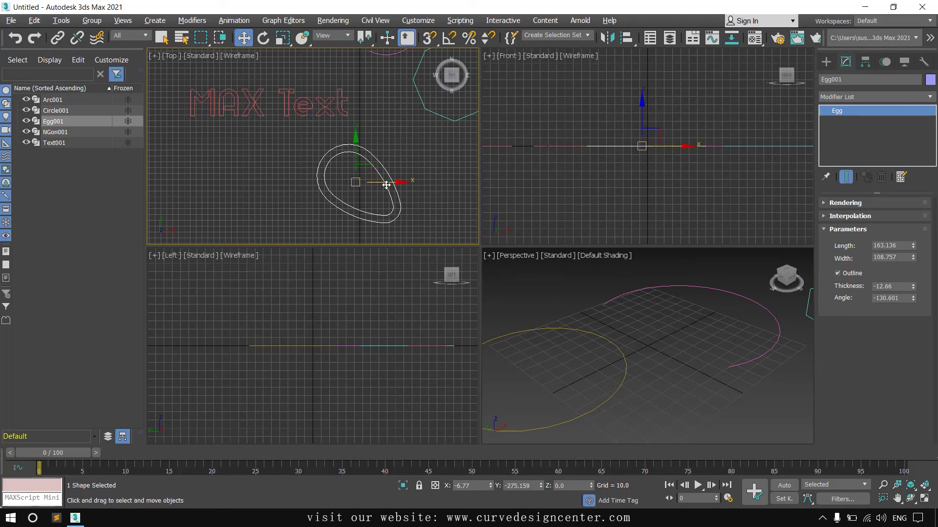
{"action": "mouse_move", "coordinate": [386, 185]}
{"action": "middle_mouse_down"}
{"action": "mouse_move", "coordinate": [369, 200]}
{"action": "mouse_move", "coordinate": [376, 194]}
{"action": "middle_mouse_up"}
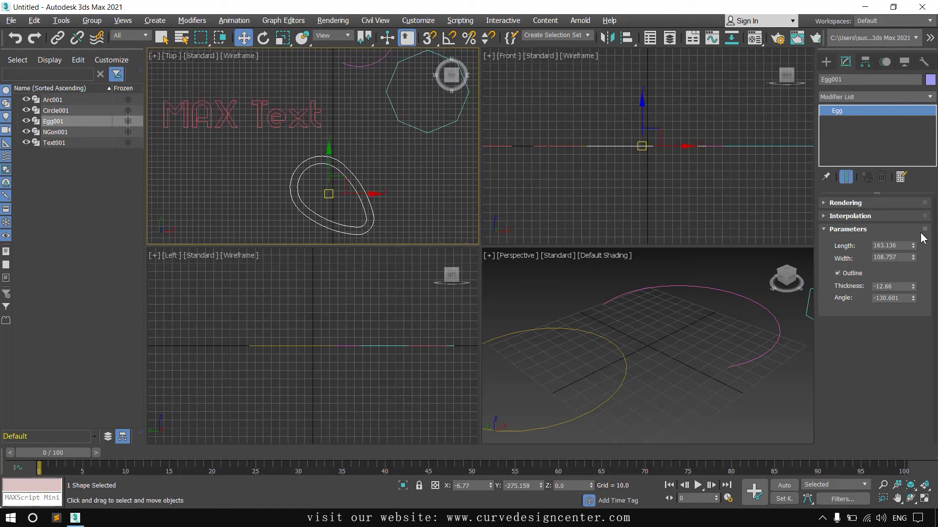
{"action": "left_click_drag", "start_coordinate": [913, 246], "coordinate": [915, 183]}
{"action": "left_click_drag", "start_coordinate": [913, 286], "coordinate": [915, 266]}
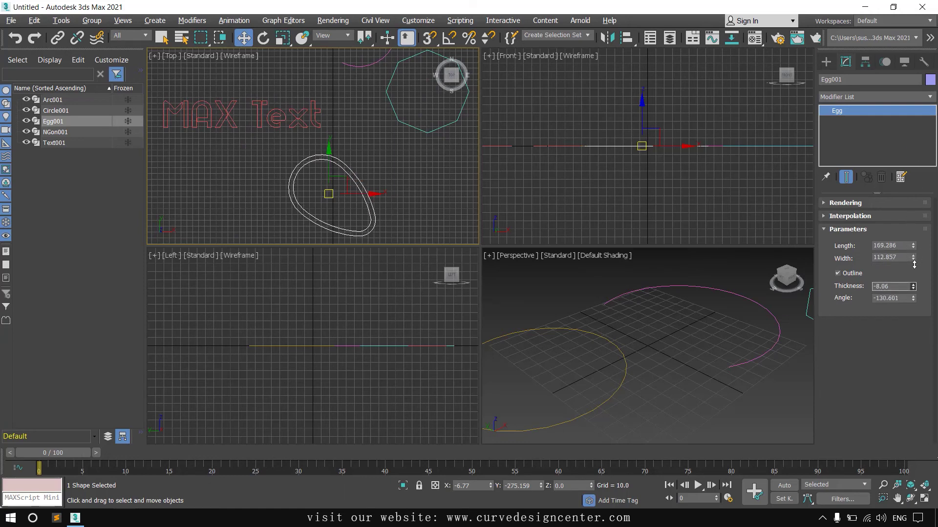
{"action": "left_click_drag", "start_coordinate": [913, 299], "coordinate": [383, 207]}
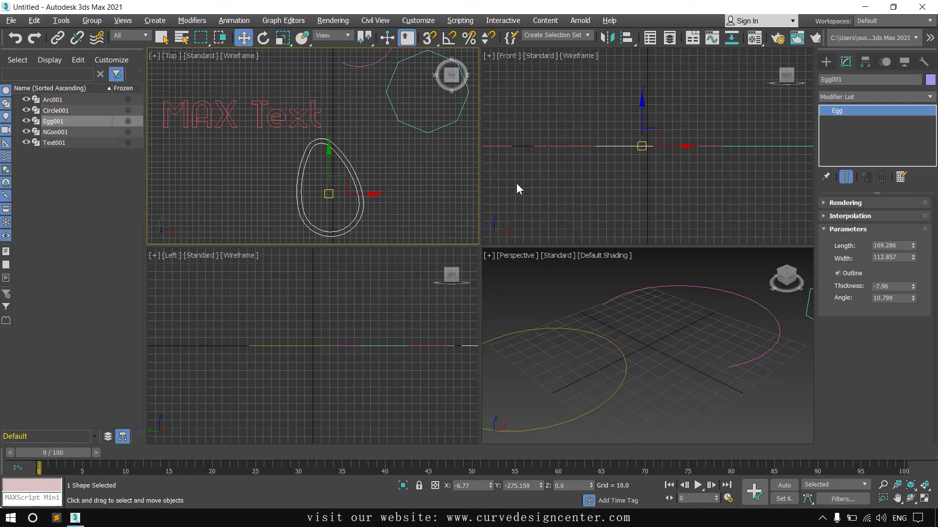
{"action": "left_click", "coordinate": [825, 62]}
{"action": "middle_click_drag", "start_coordinate": [335, 245], "coordinate": [439, 198]}
Sketch a winding, looping freehand spline across the Top view.
{"action": "left_click", "coordinate": [848, 218]}
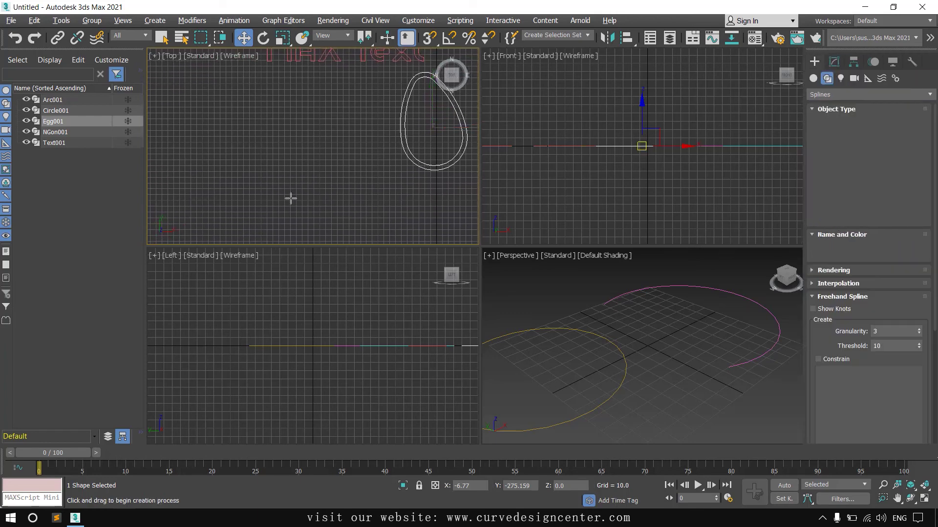
{"action": "mouse_move", "coordinate": [215, 127]}
{"action": "left_mouse_down"}
{"action": "mouse_move", "coordinate": [250, 113]}
{"action": "mouse_move", "coordinate": [275, 133]}
{"action": "mouse_move", "coordinate": [263, 169]}
{"action": "mouse_move", "coordinate": [277, 197]}
{"action": "mouse_move", "coordinate": [307, 166]}
{"action": "mouse_move", "coordinate": [315, 126]}
{"action": "mouse_move", "coordinate": [345, 146]}
{"action": "left_mouse_up"}
{"action": "mouse_move", "coordinate": [356, 203]}
{"action": "left_mouse_down"}
{"action": "mouse_move", "coordinate": [404, 196]}
{"action": "mouse_move", "coordinate": [391, 225]}
{"action": "mouse_move", "coordinate": [275, 240]}
{"action": "mouse_move", "coordinate": [212, 221]}
{"action": "mouse_move", "coordinate": [201, 182]}
{"action": "mouse_move", "coordinate": [216, 156]}
{"action": "mouse_move", "coordinate": [177, 139]}
{"action": "mouse_move", "coordinate": [211, 87]}
{"action": "left_mouse_up"}
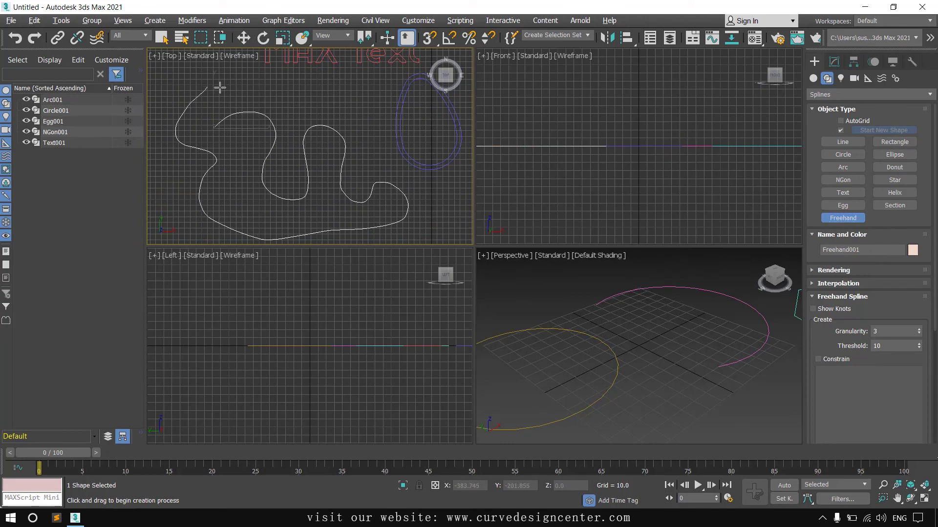
{"action": "scroll", "coordinate": [293, 147], "scroll_direction": "down", "scroll_amount": 2}
{"action": "key", "text": "w"}
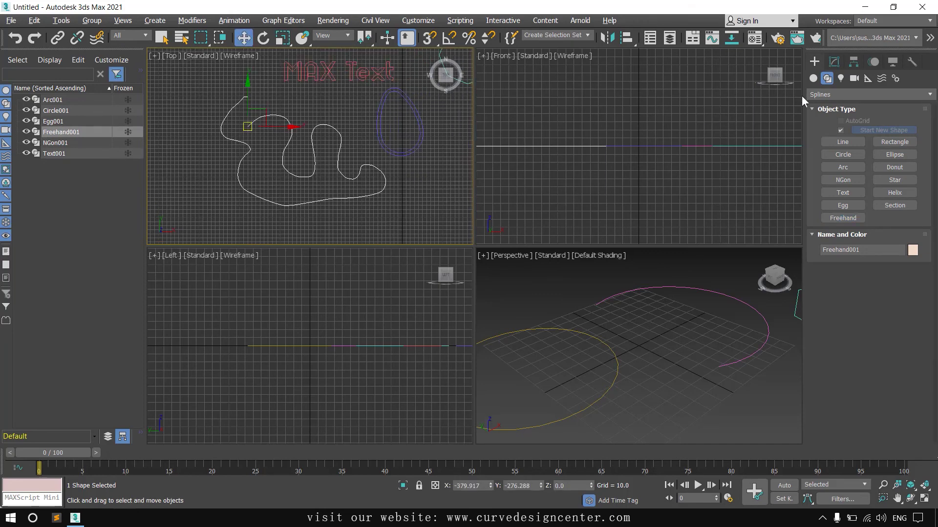
Raise the freehand spline's Sampling to 20, cutting its knots from 71 to 17.
{"action": "left_click", "coordinate": [836, 61]}
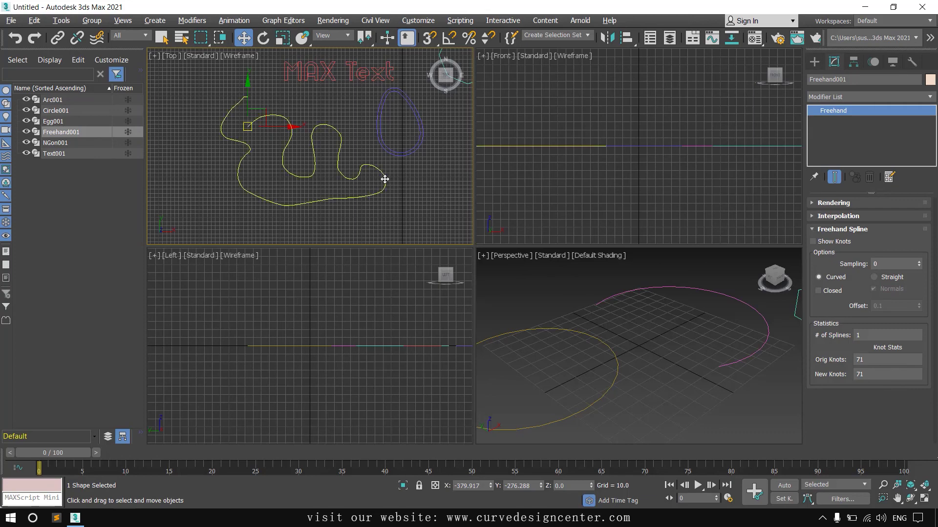
{"action": "key", "text": "alt+w"}
{"action": "middle_click_drag", "start_coordinate": [538, 307], "coordinate": [560, 307]}
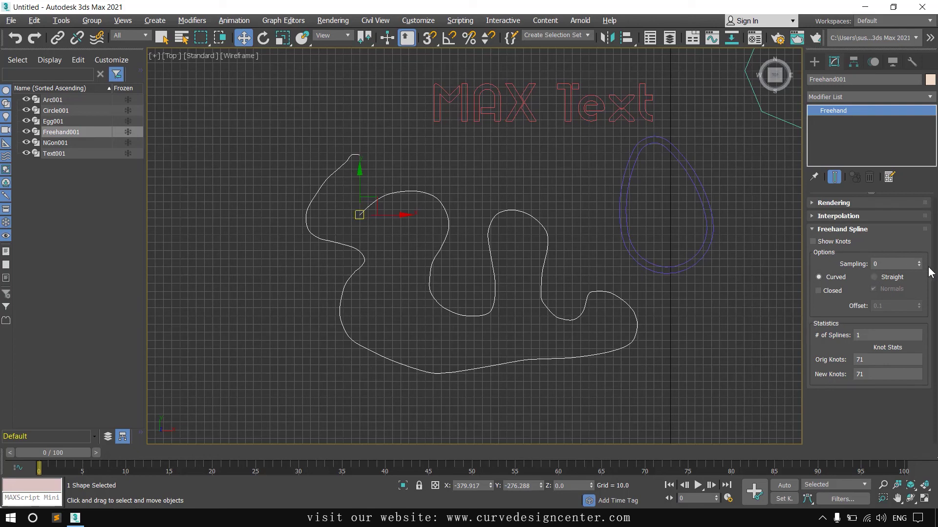
{"action": "left_click_drag", "start_coordinate": [920, 267], "coordinate": [915, 237]}
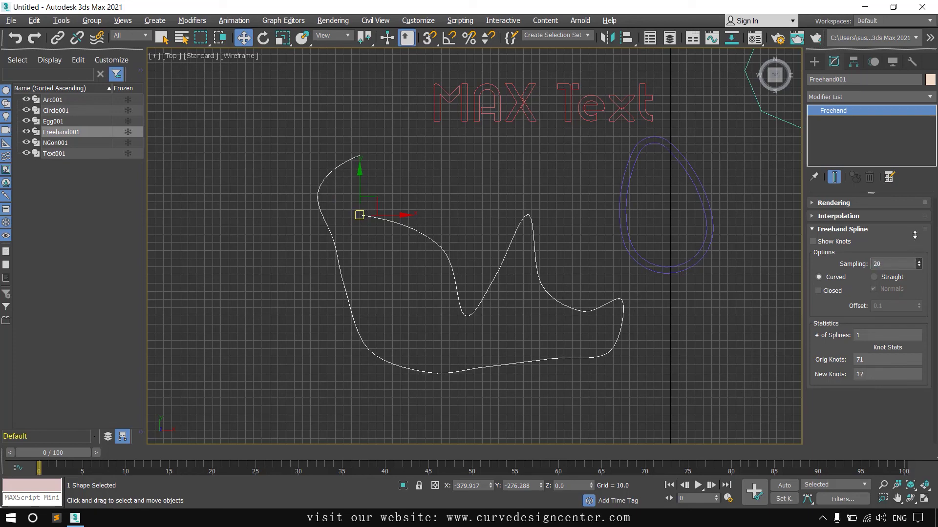